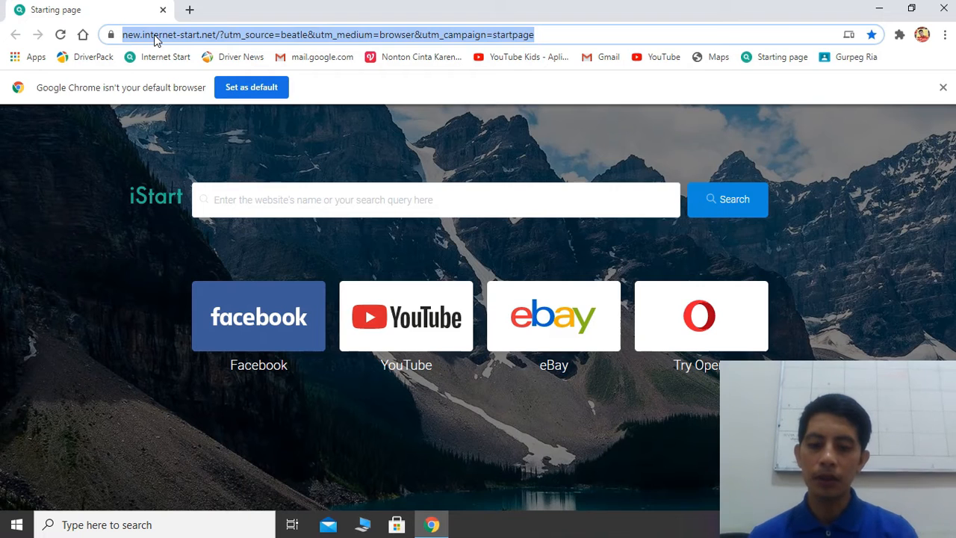
# Step: Search the web for google classroom and open the Google Classroom site from the results
pyautogui.write('GOO')
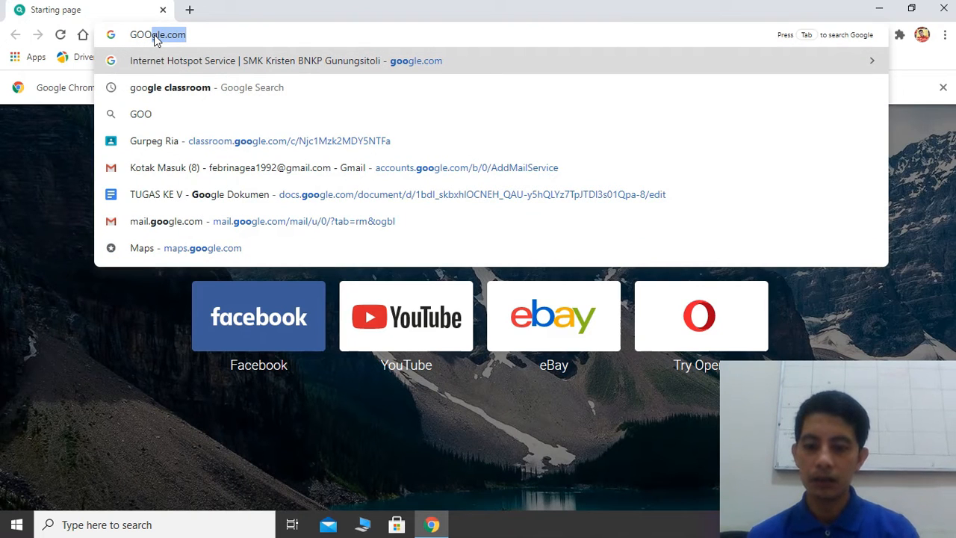
pyautogui.write('GLE')
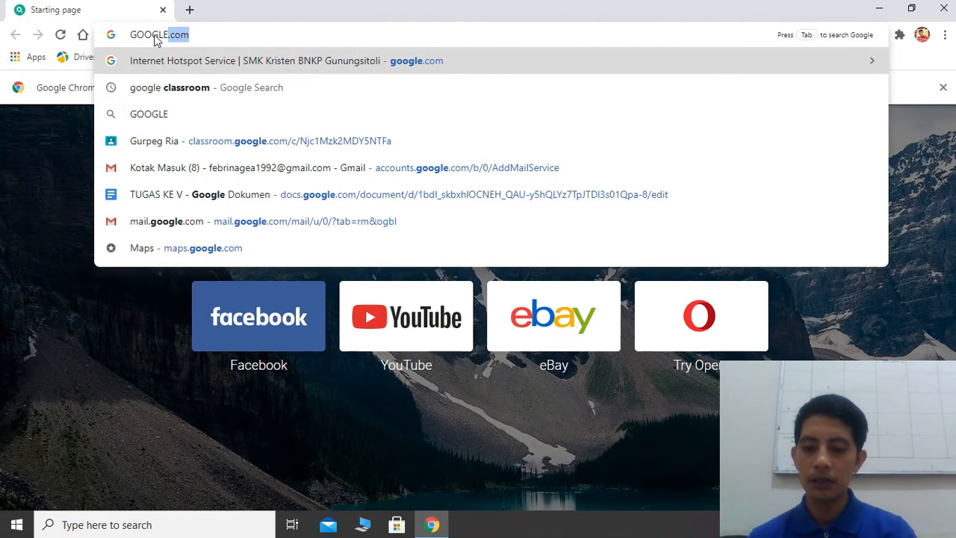
pyautogui.write(' CL')
pyautogui.press('Return')
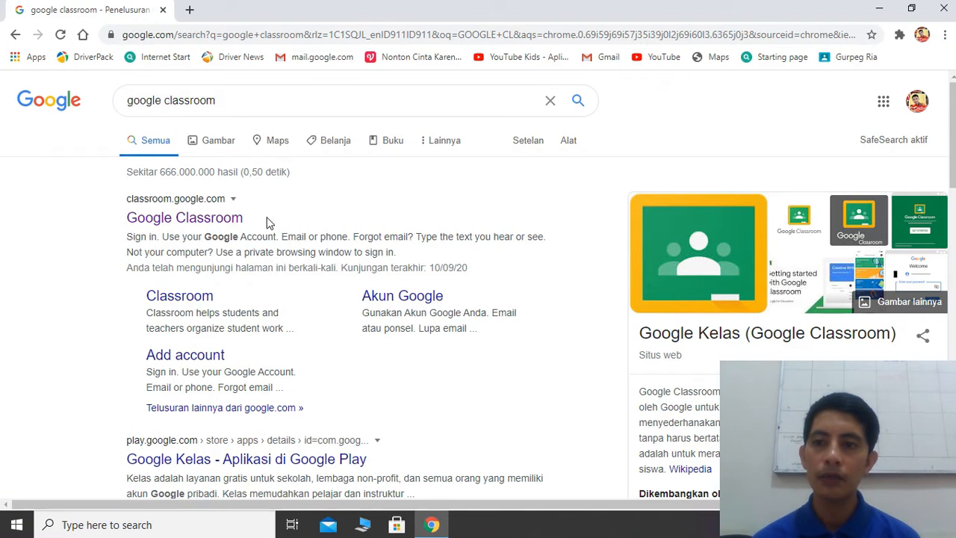
pyautogui.click(222, 220)
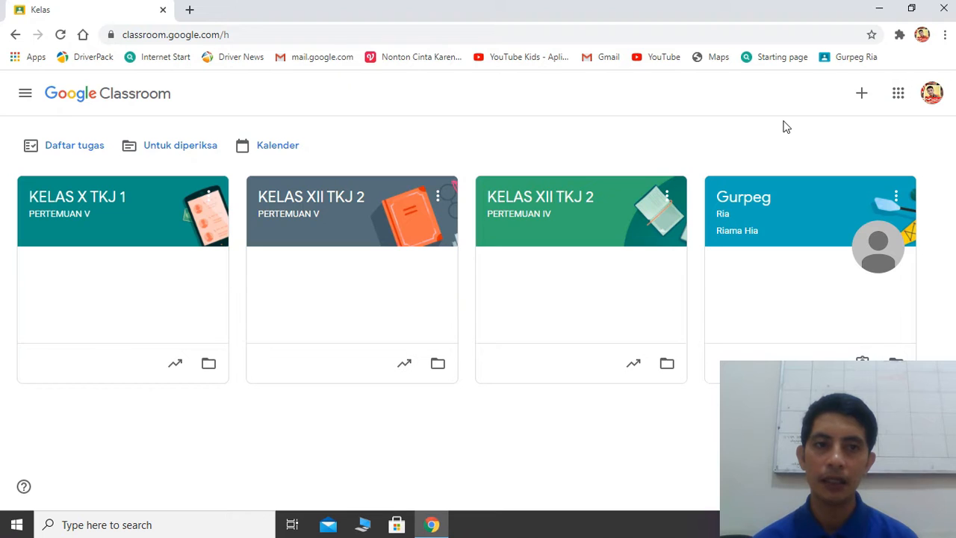
# Step: Start creating a new class and accept the notice about using Classroom at a school with students
pyautogui.click(862, 95)
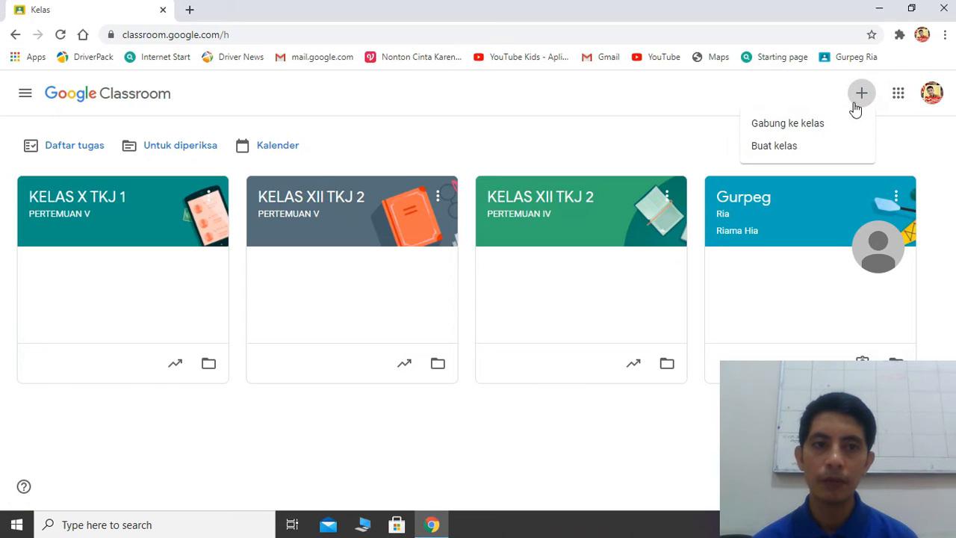
pyautogui.click(809, 147)
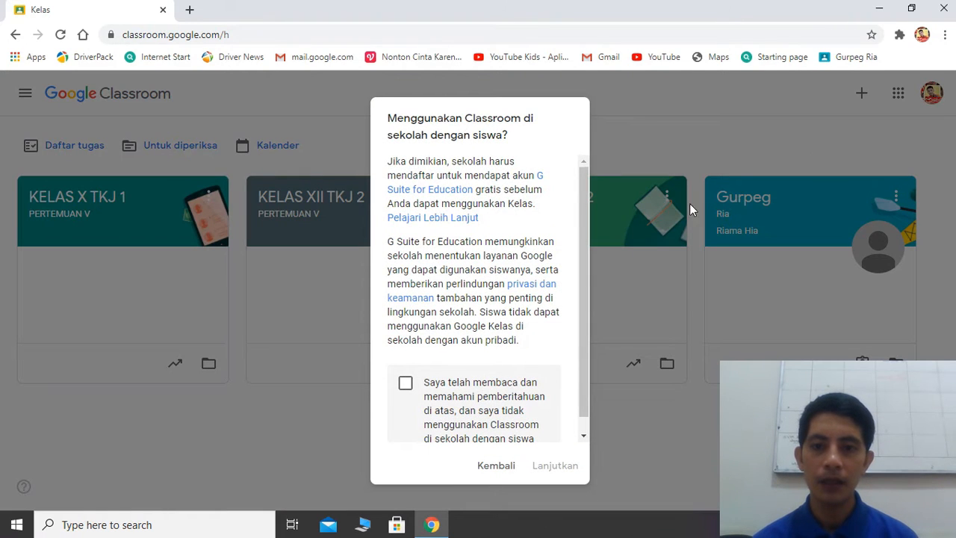
pyautogui.click(406, 384)
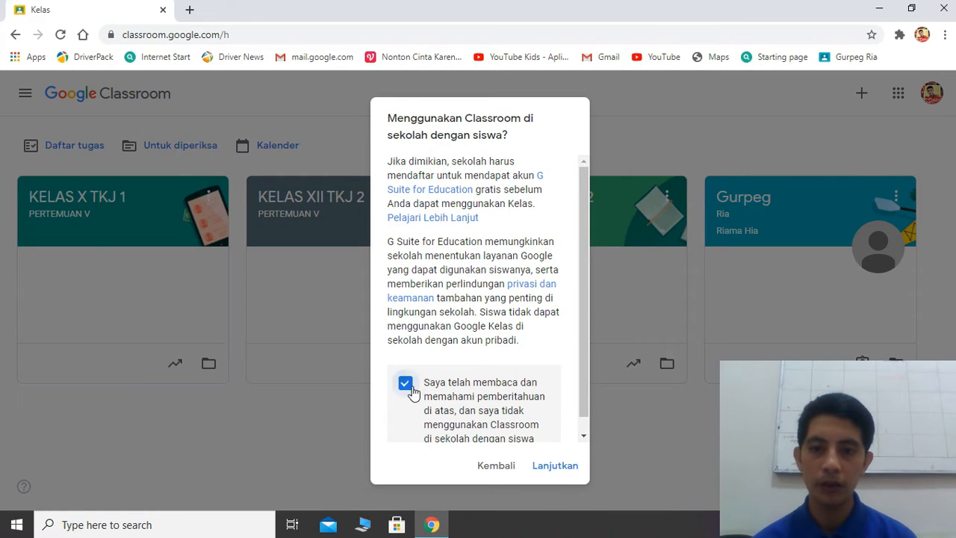
pyautogui.click(549, 469)
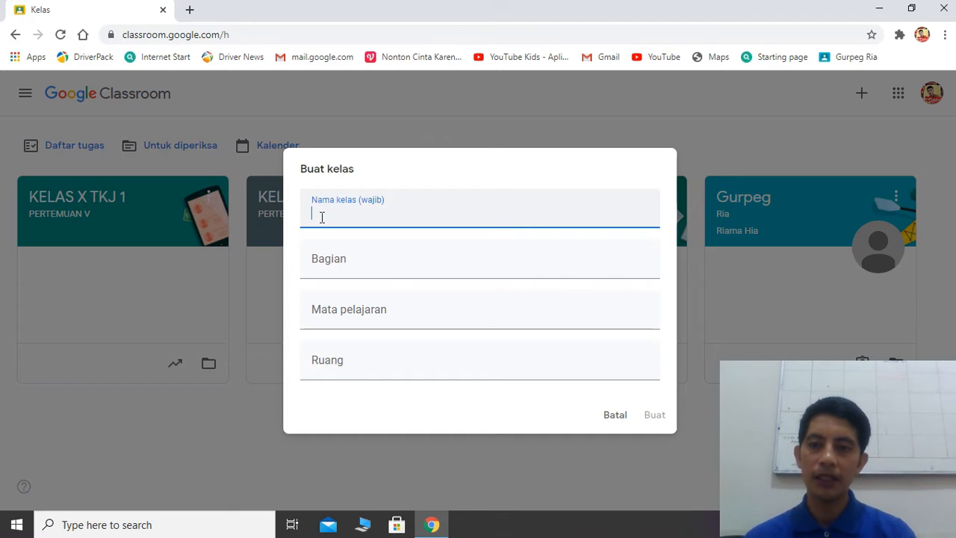
# Step: Create the class with the name KELAS XII TKJ 2 and the section (Bagian) BAHASA INDONESIA
pyautogui.write('KELAS')
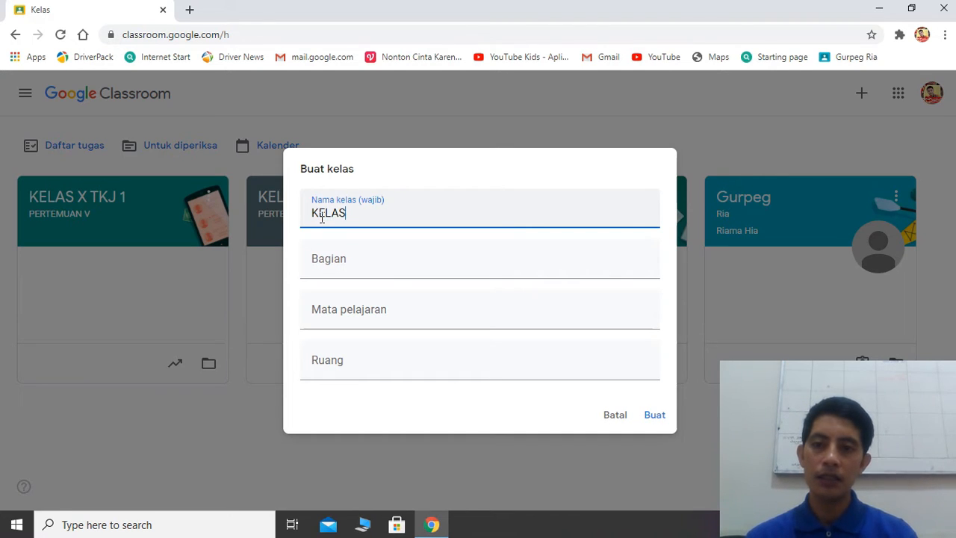
pyautogui.write(' XII')
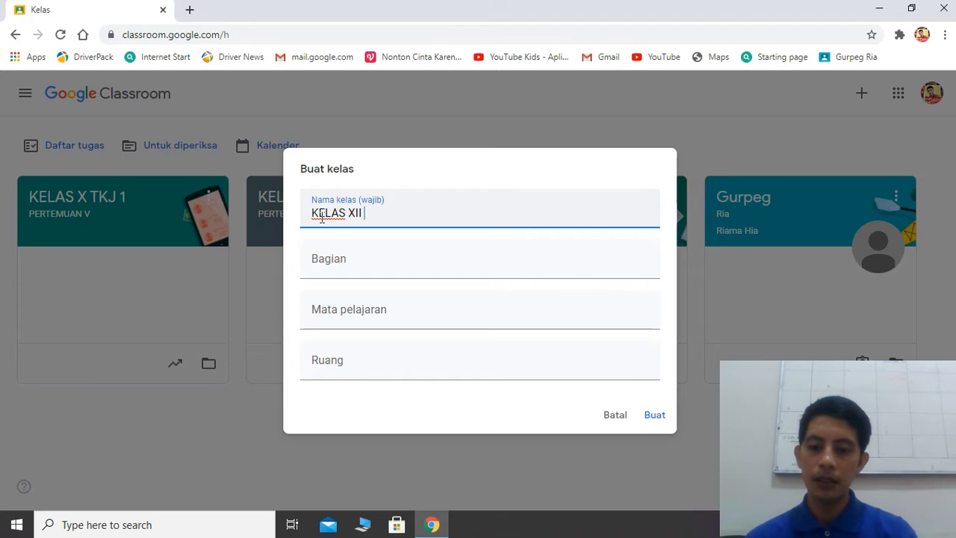
pyautogui.write(' TKJ 2')
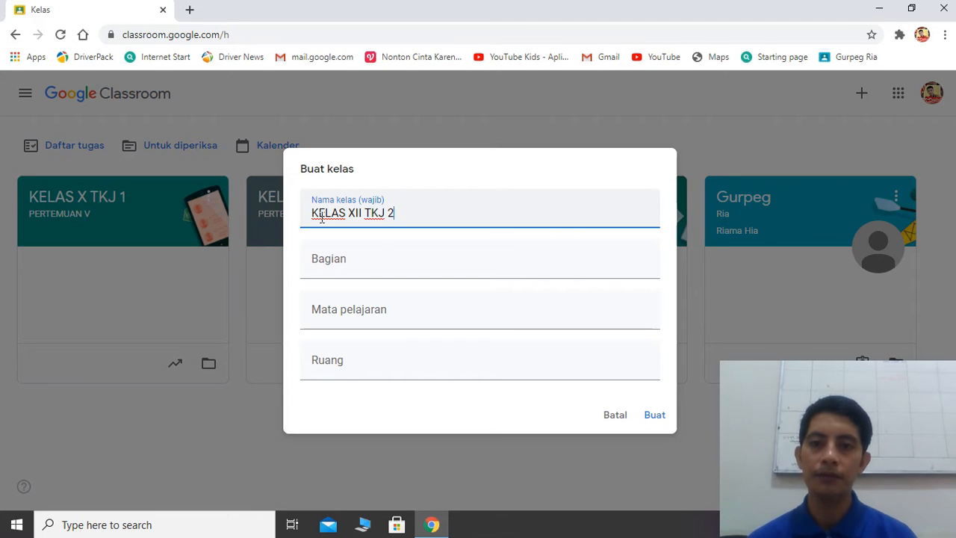
pyautogui.click(310, 269)
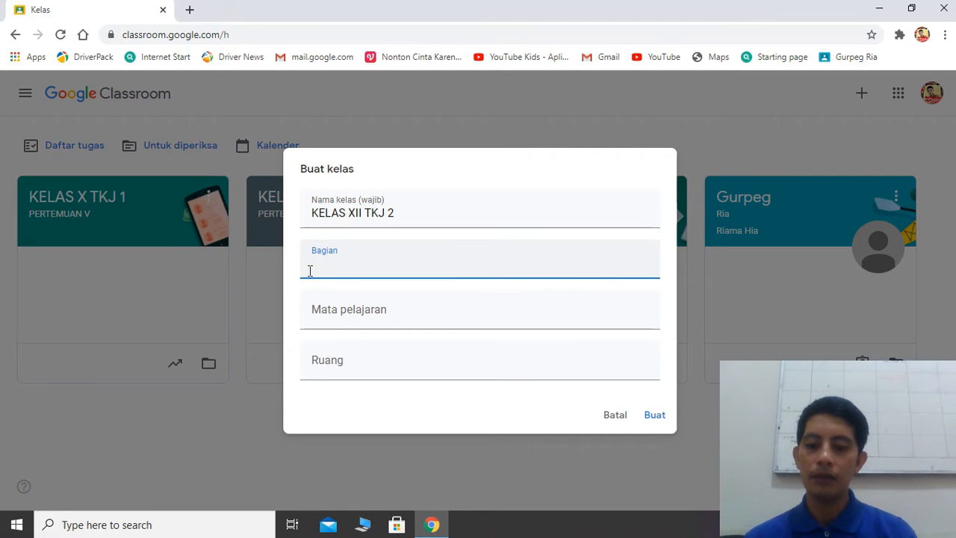
pyautogui.write('BAHASA INDOE')
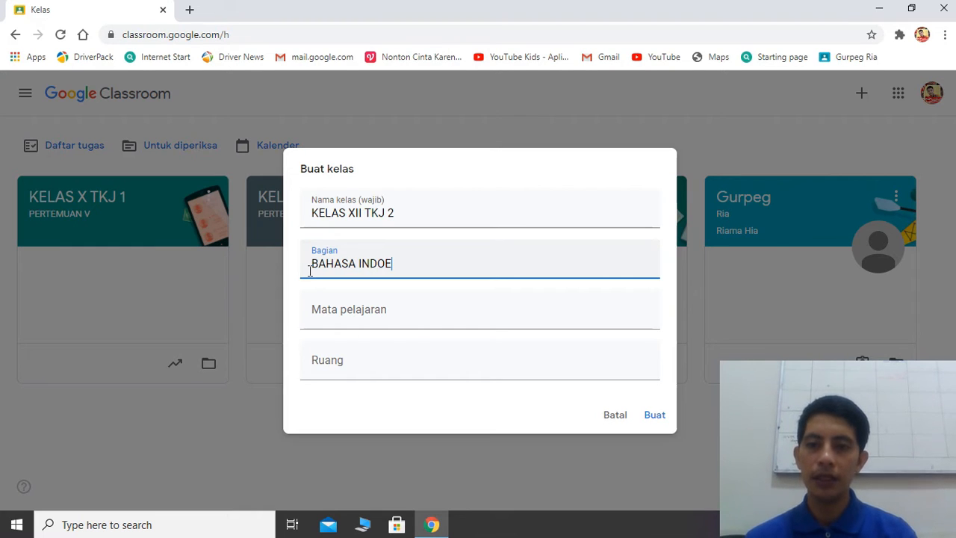
pyautogui.press('BackSpace')
pyautogui.write('NS')
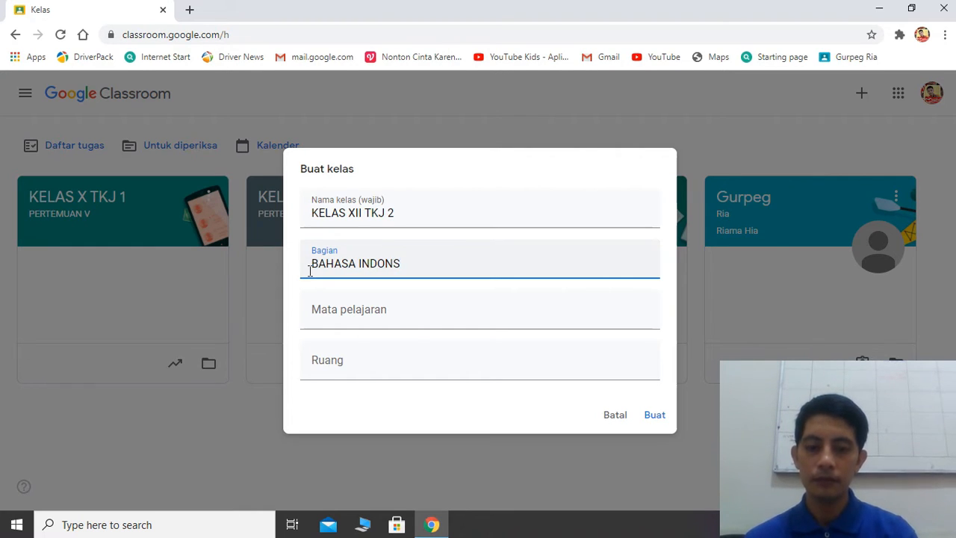
pyautogui.press('BackSpace')
pyautogui.write('ESIA')
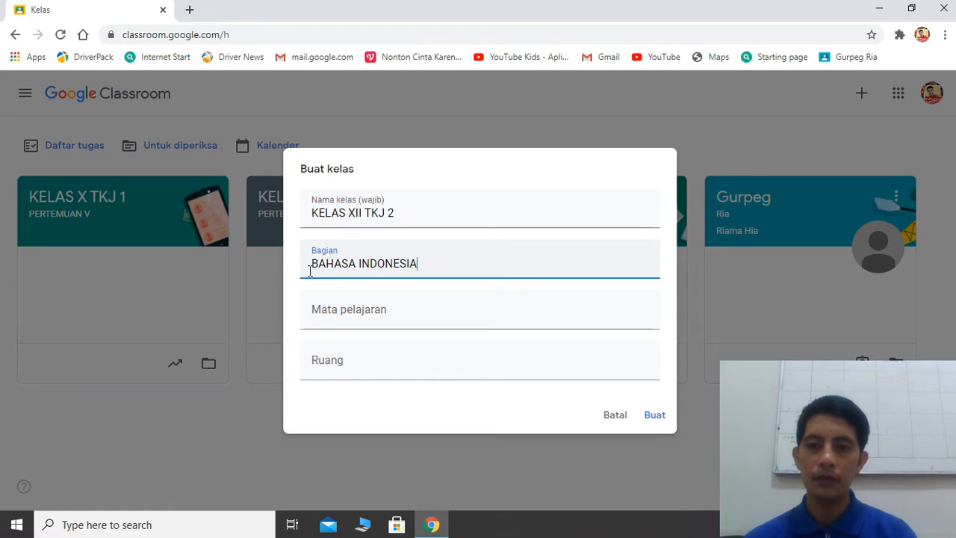
pyautogui.click(646, 416)
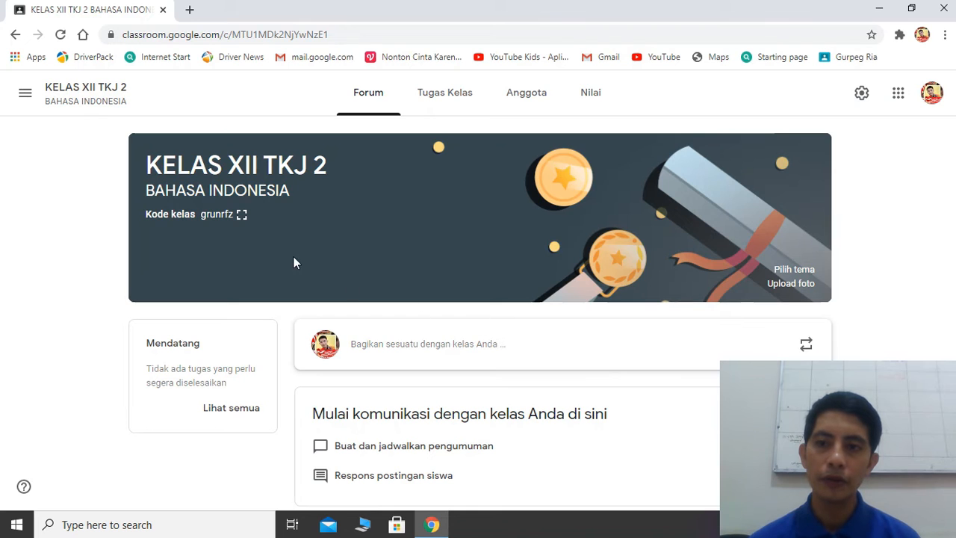
# Step: View the new class's code in its enlarged display, highlight part of it, and close the display
pyautogui.click(242, 216)
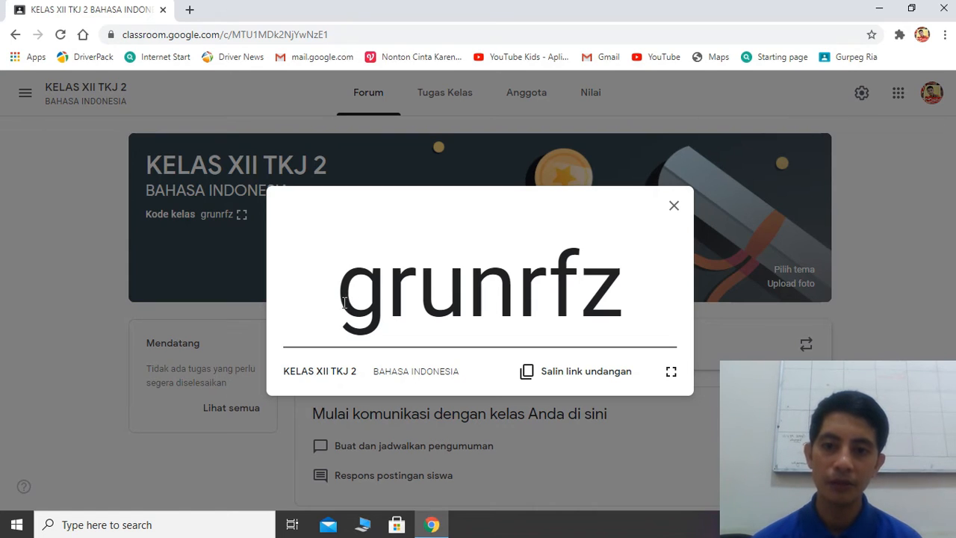
pyautogui.moveTo(338, 301); pyautogui.dragTo(553, 314)
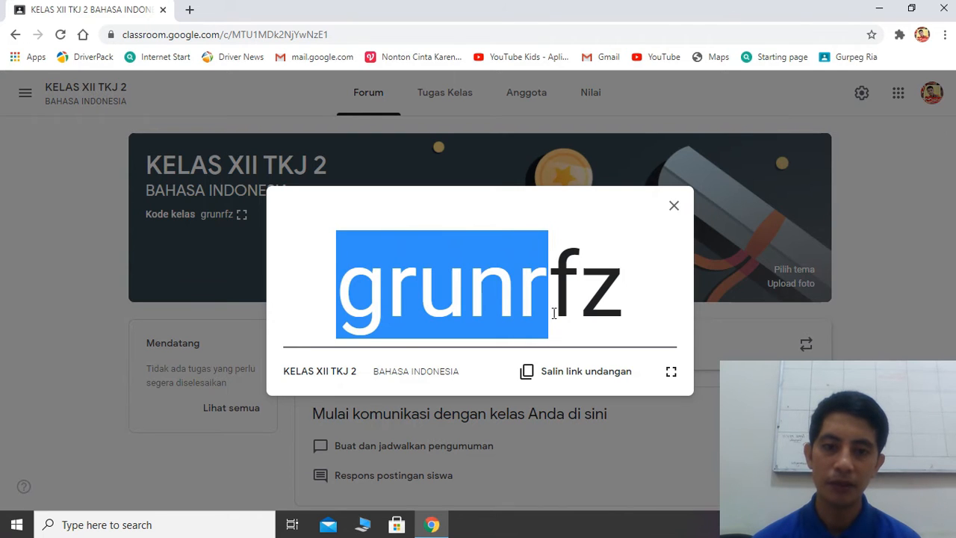
pyautogui.press('Escape')
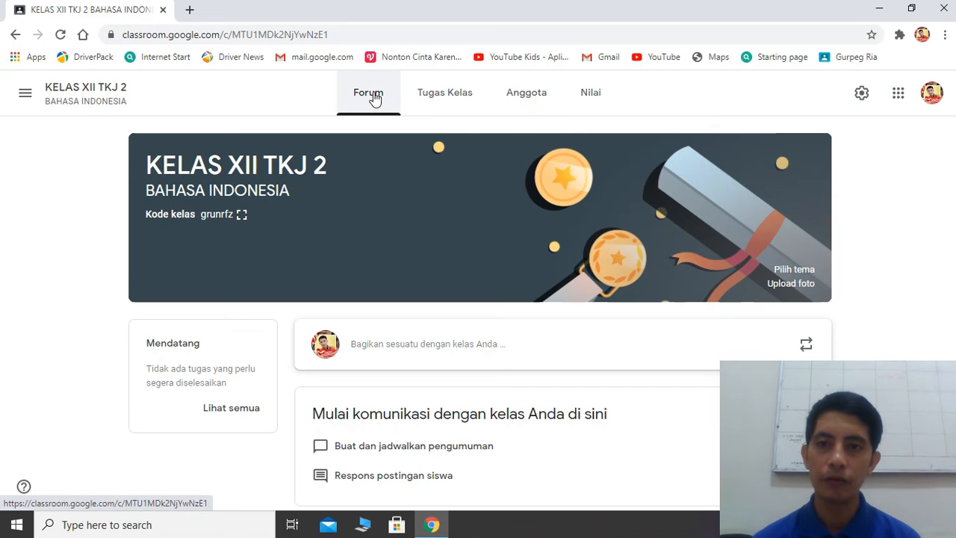
# Step: Write a forum announcement for all students reading "silakan di kerjakan dan disimak materi ini dengan baik"
pyautogui.click(373, 347)
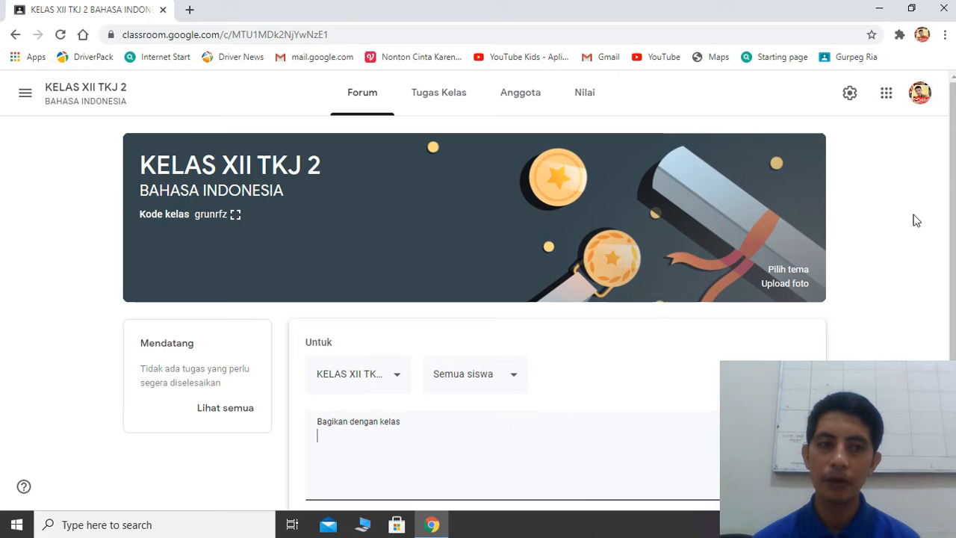
pyautogui.moveTo(953, 210); pyautogui.dragTo(953, 298)
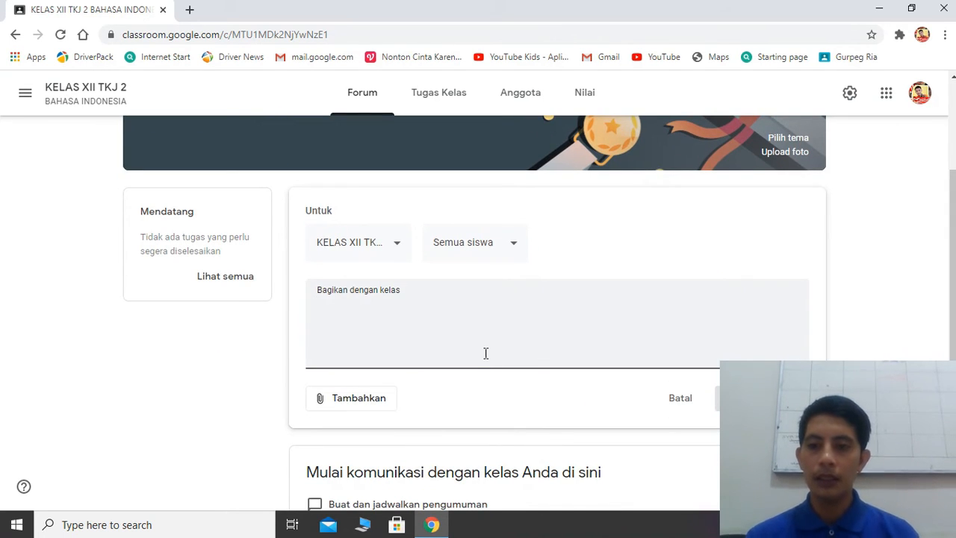
pyautogui.write('silakan')
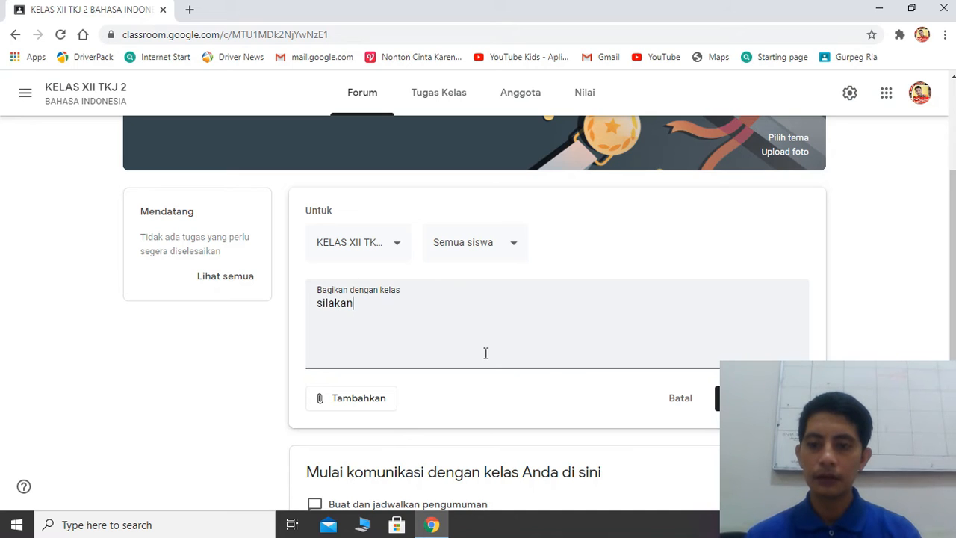
pyautogui.write(' di kerjak')
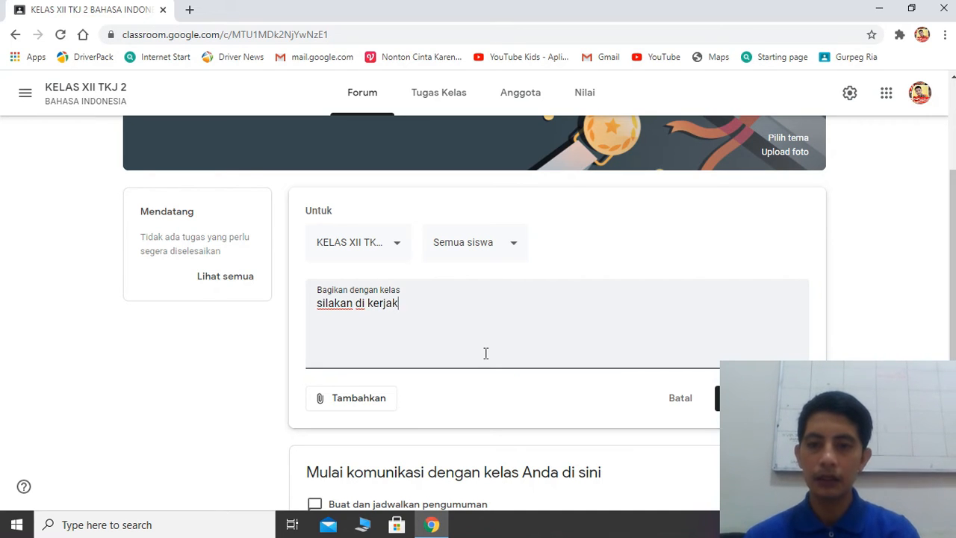
pyautogui.write('an dan di')
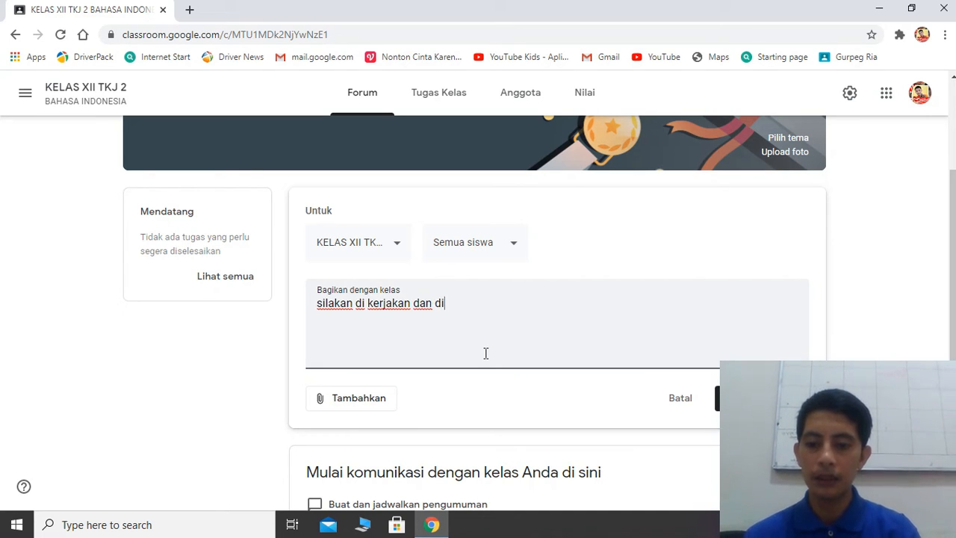
pyautogui.write('simak mat')
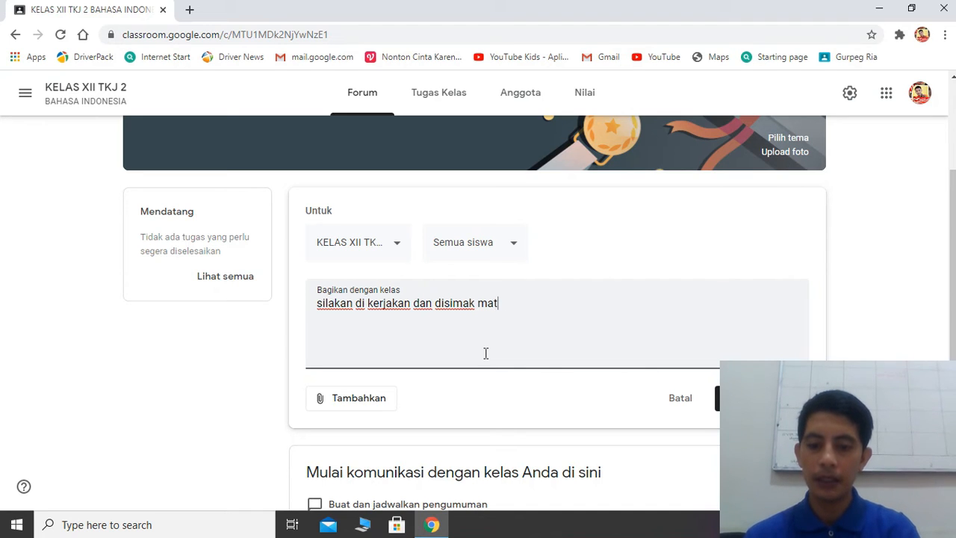
pyautogui.write('erii')
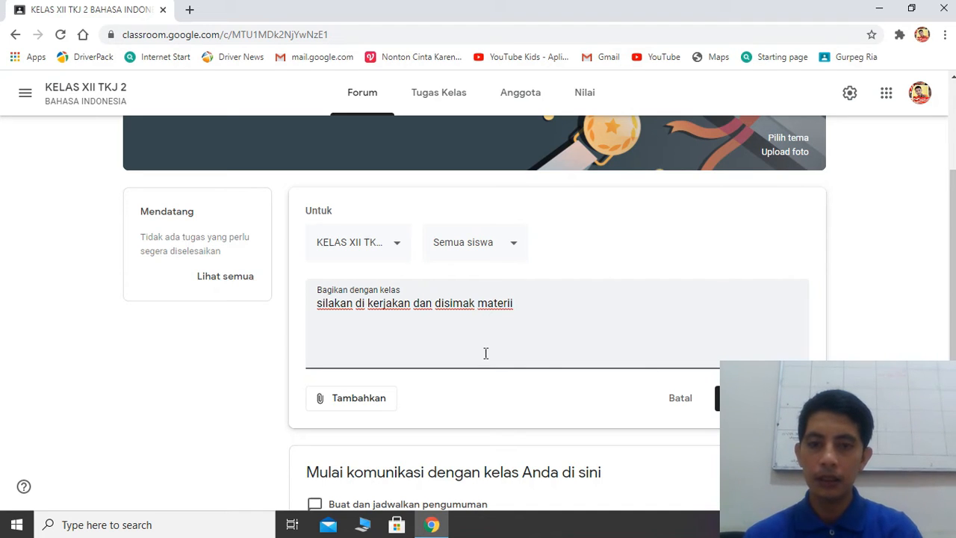
pyautogui.press('BackSpace')
pyautogui.press('BackSpace')
pyautogui.write('ini den')
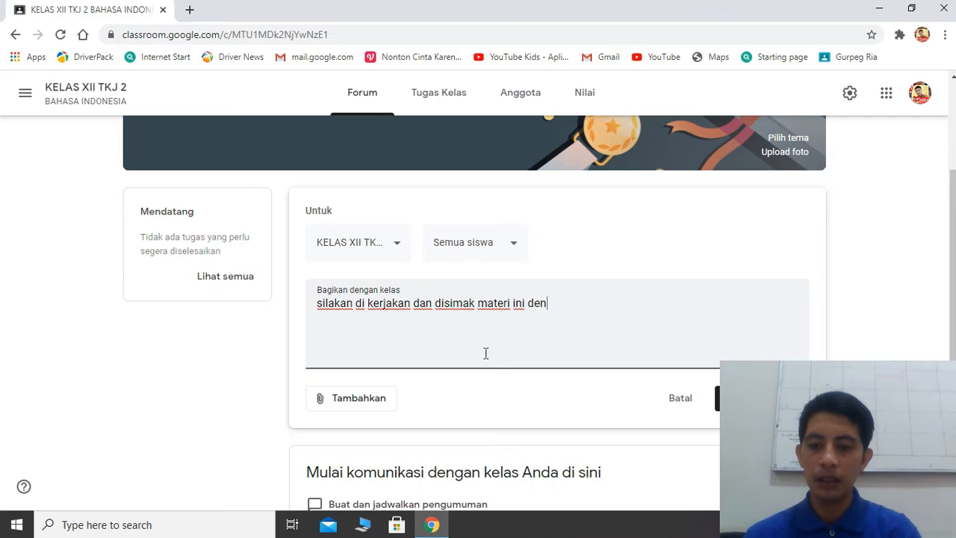
pyautogui.write('gan ')
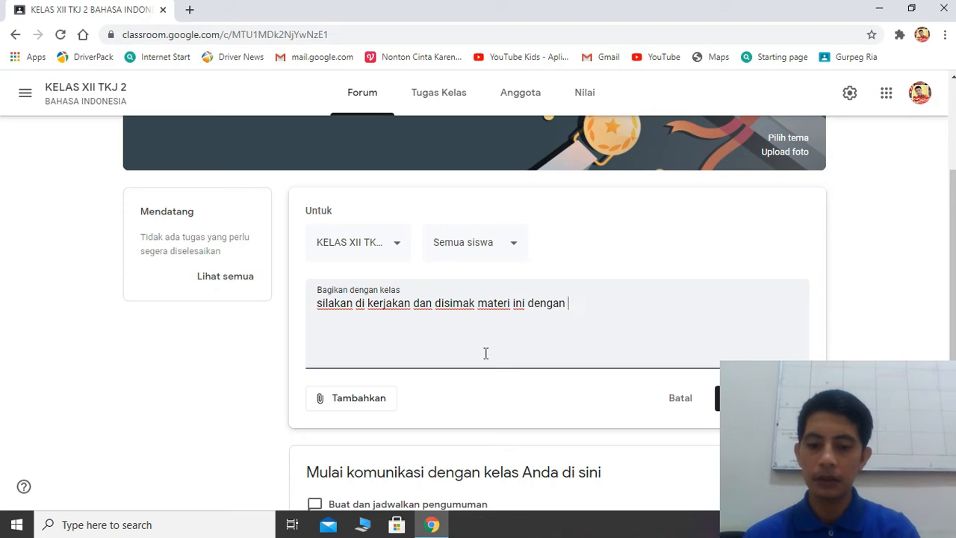
pyautogui.write('baik')
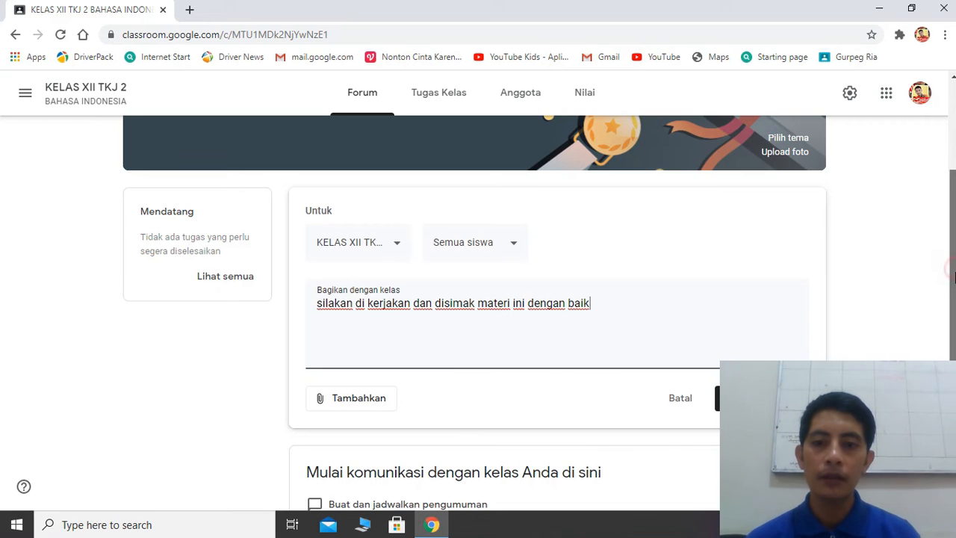
pyautogui.scroll(-1, 954, 269)
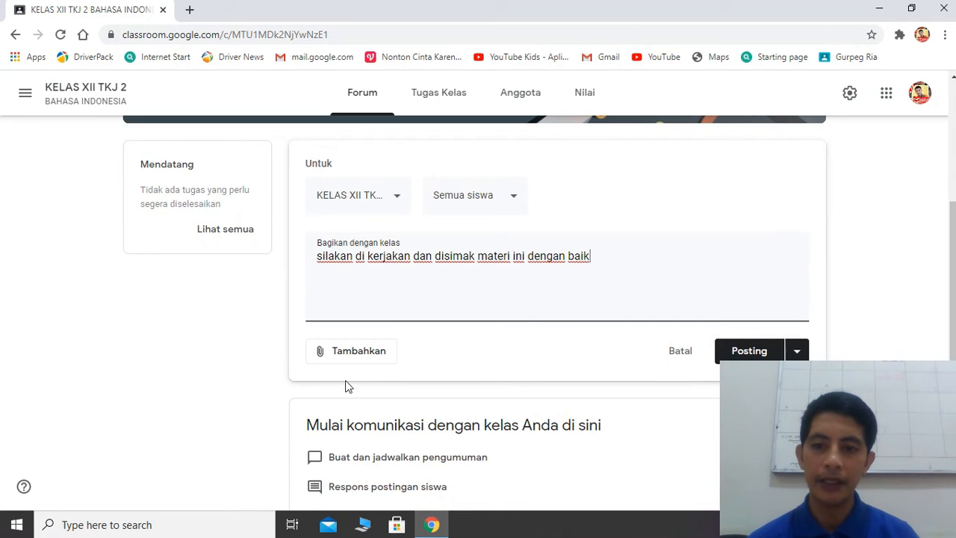
pyautogui.click(342, 360)
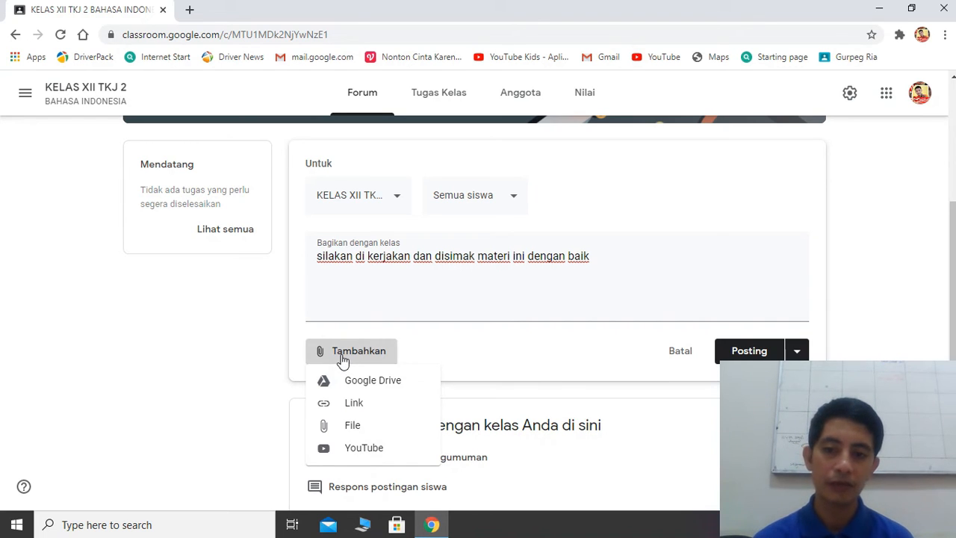
pyautogui.click(348, 430)
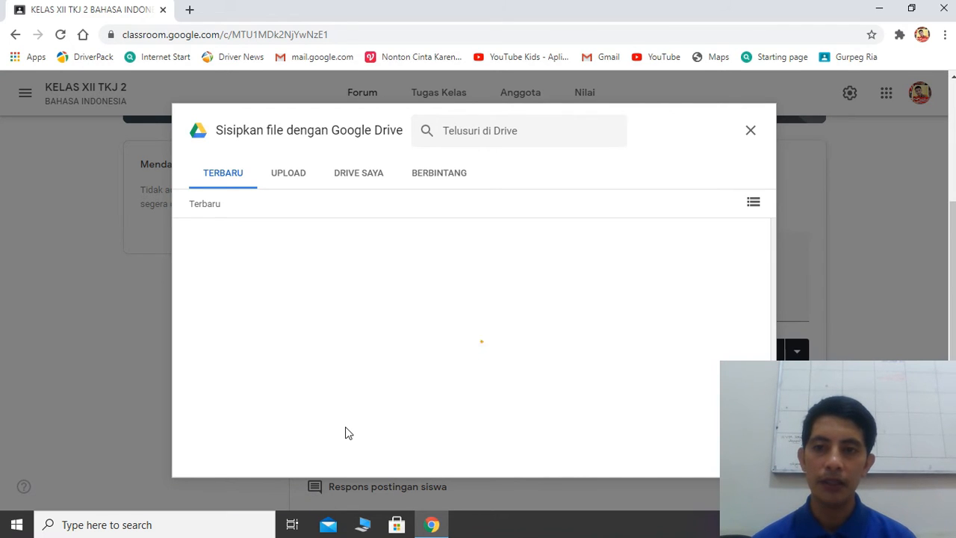
pyautogui.click(750, 139)
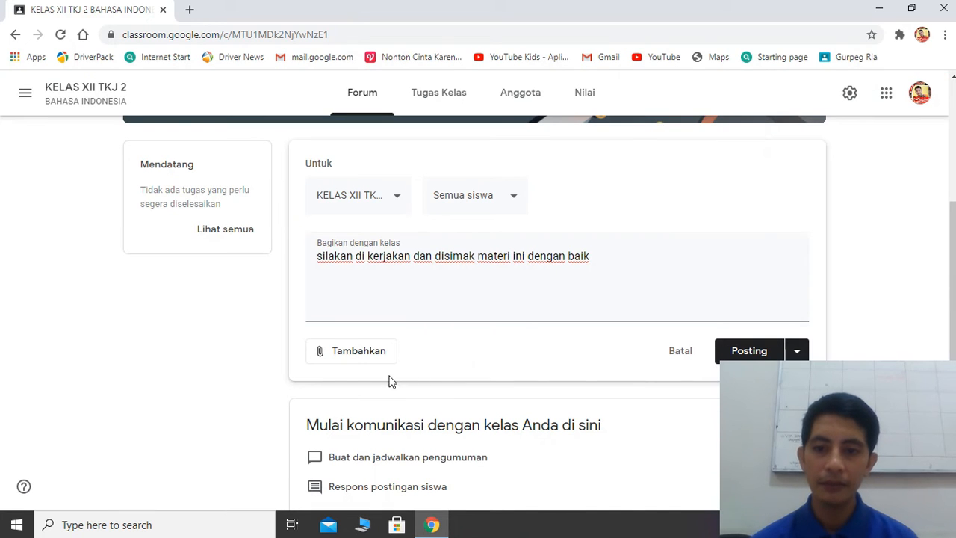
# Step: Attach the file BIOS AWARD from the computer's Documents folder to the announcement and post it to the class
pyautogui.click(374, 357)
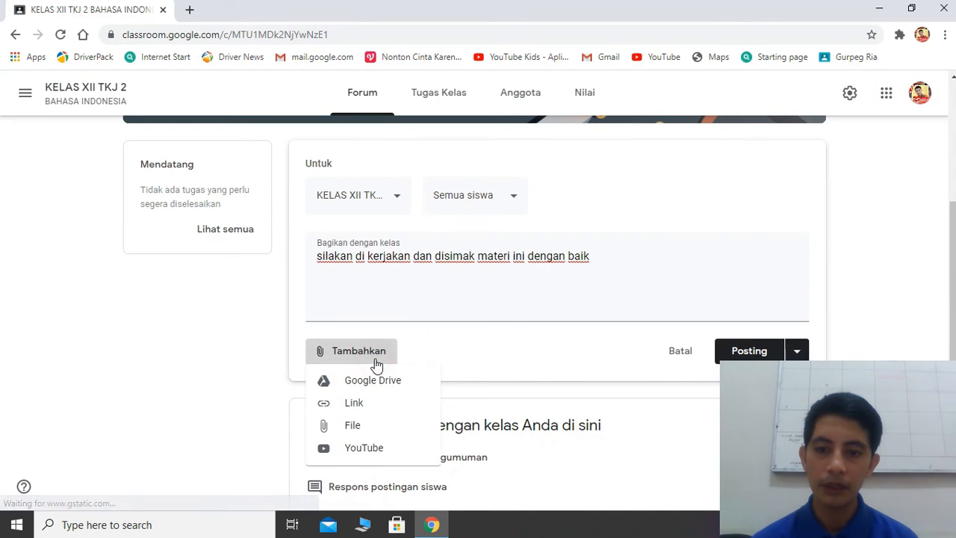
pyautogui.click(346, 433)
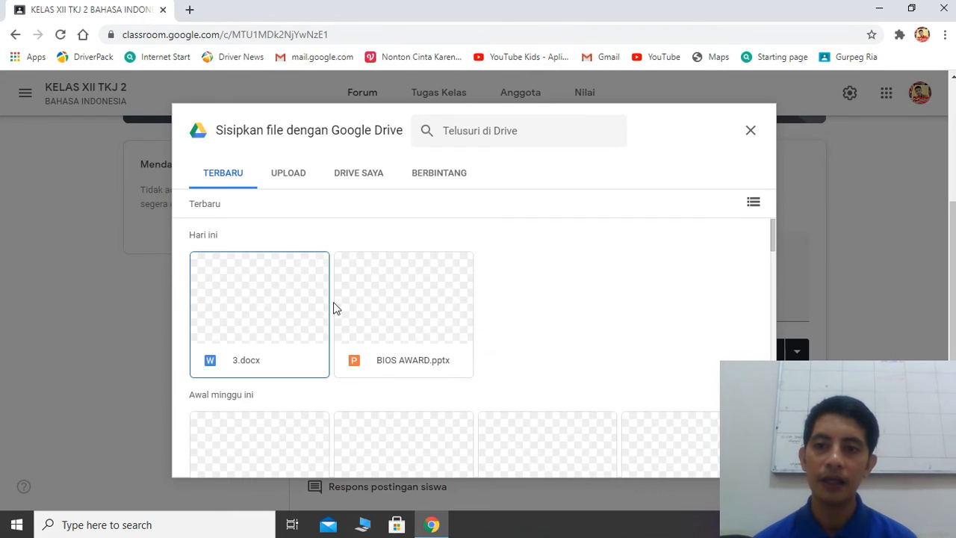
pyautogui.click(288, 179)
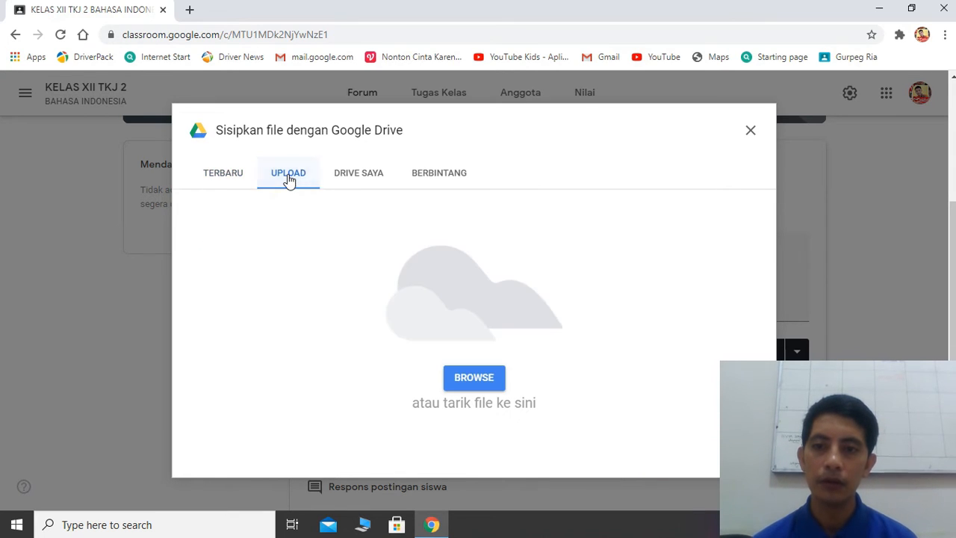
pyautogui.click(482, 381)
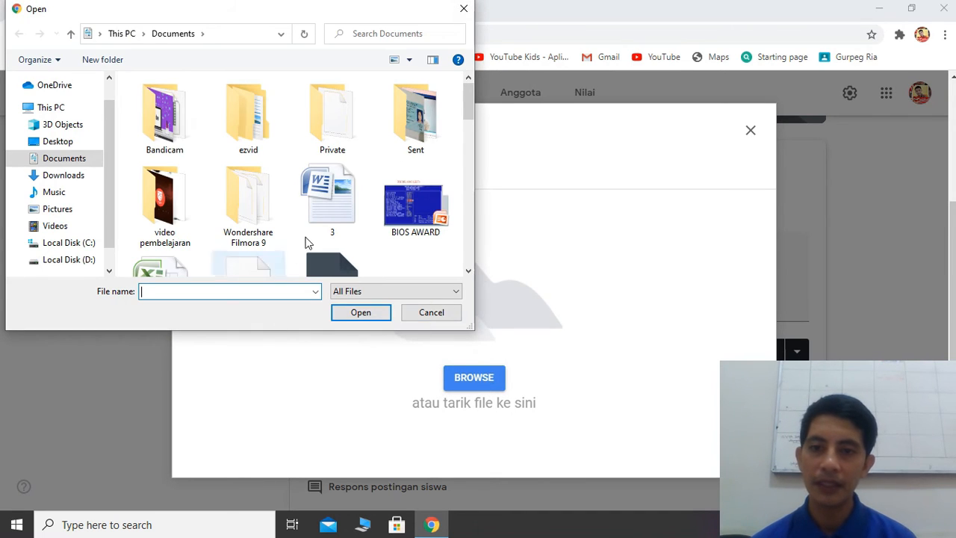
pyautogui.click(417, 235)
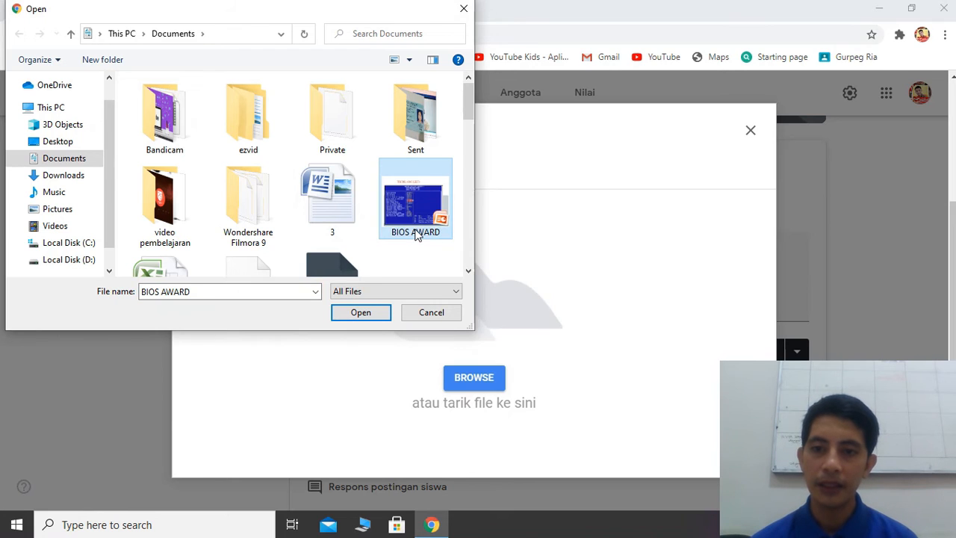
pyautogui.click(373, 313)
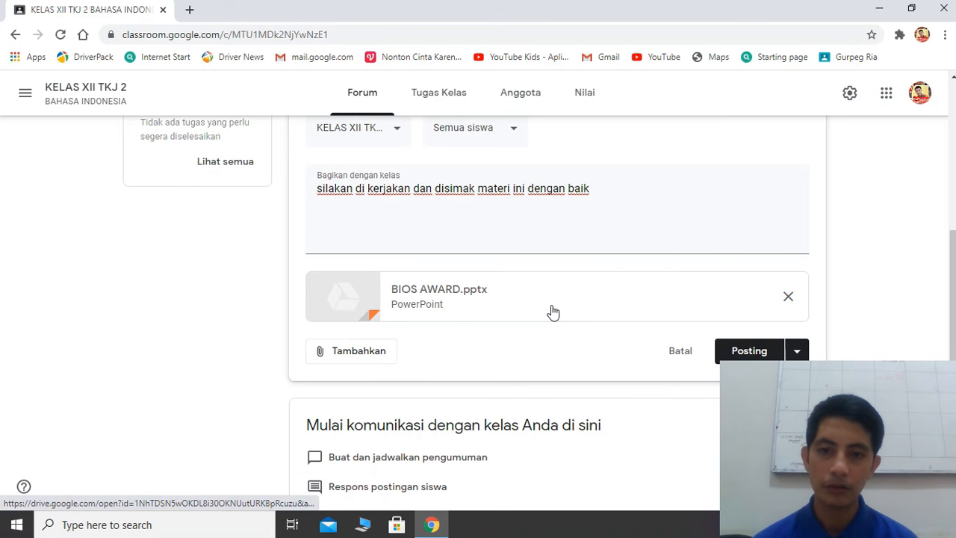
pyautogui.click(732, 351)
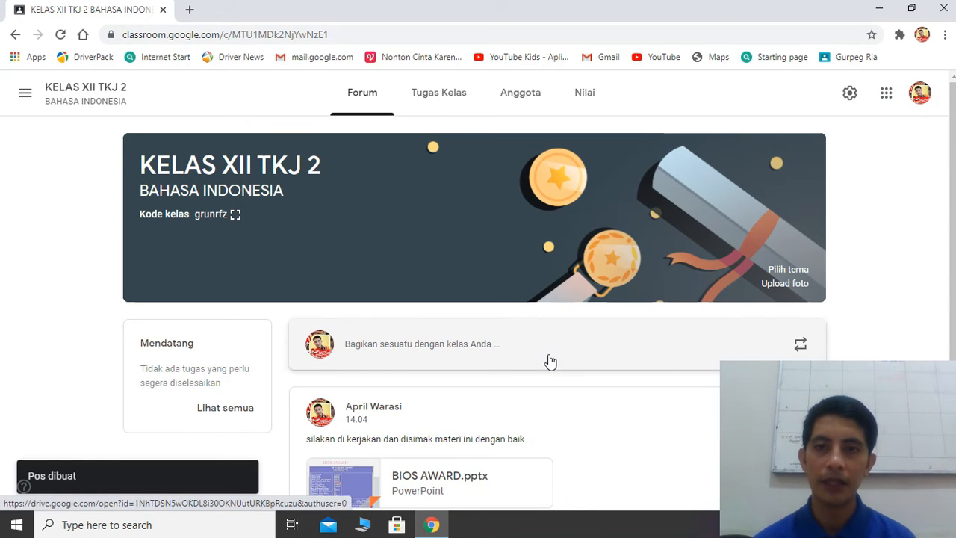
# Step: Create a new assignment (Tugas) in the class's coursework and title it "tugas 1"
pyautogui.click(446, 105)
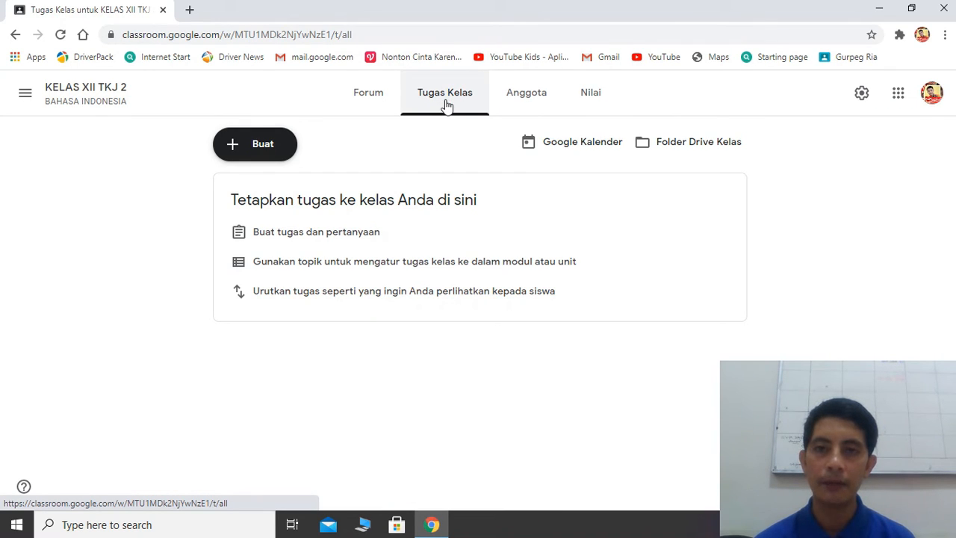
pyautogui.click(231, 149)
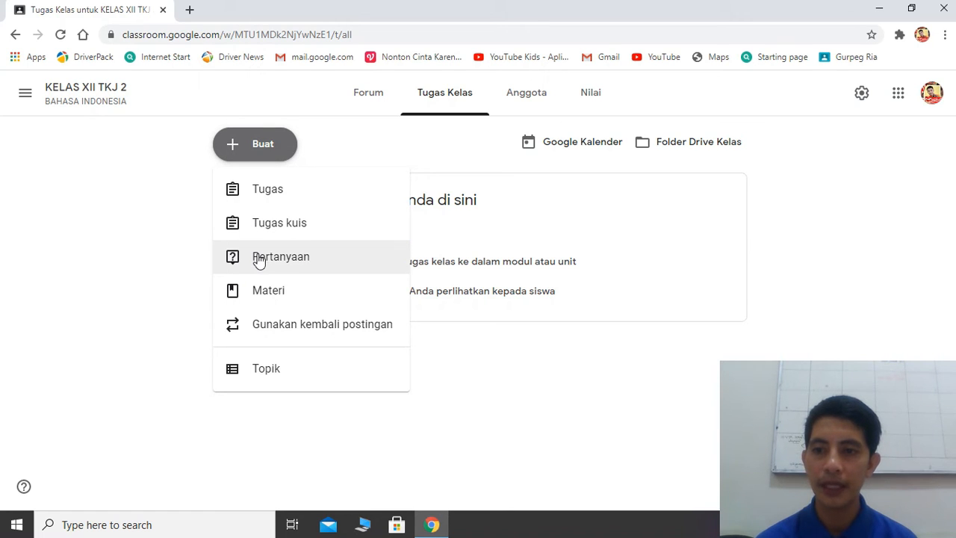
pyautogui.click(243, 202)
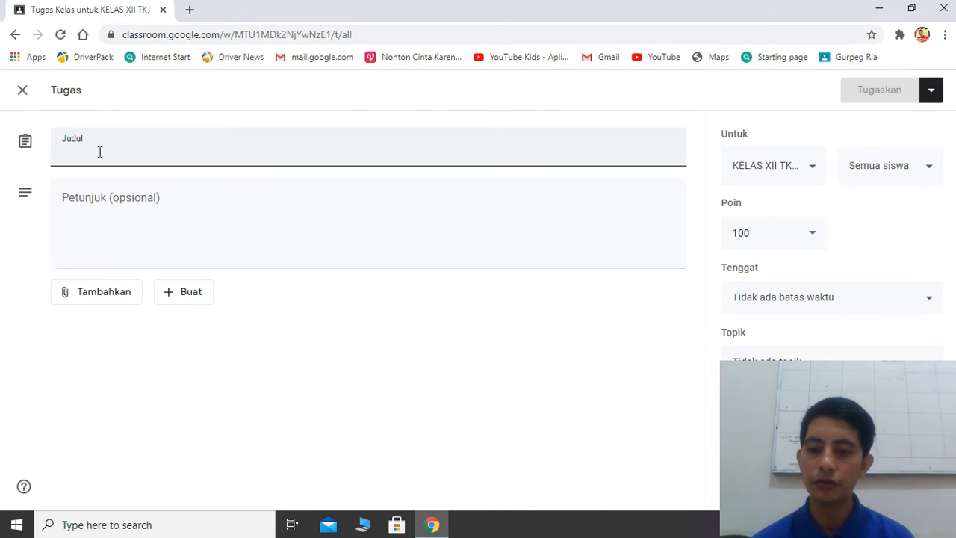
pyautogui.write('tugas 1')
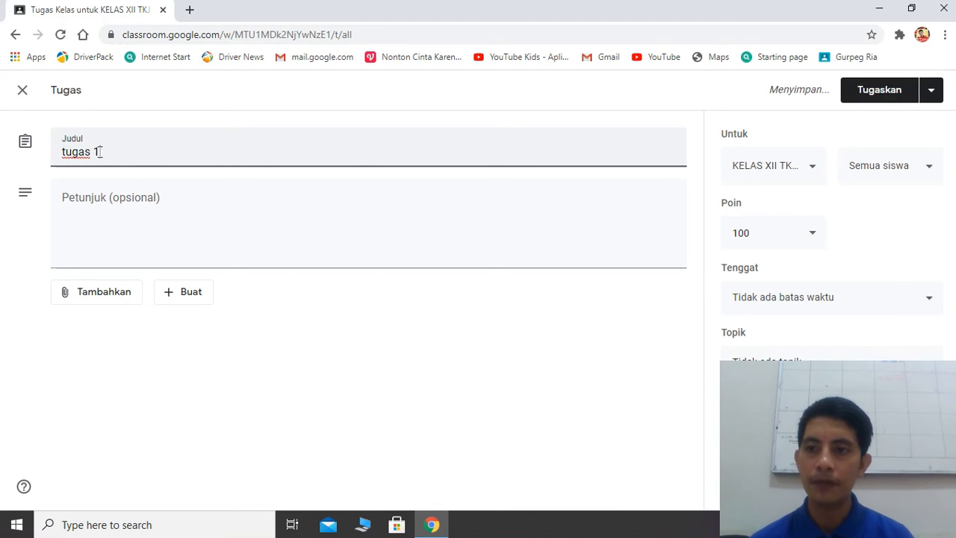
# Step: Enter the assignment instructions "silakan di kerjakan dan dikirim kembali pada kelas ini"
pyautogui.click(96, 203)
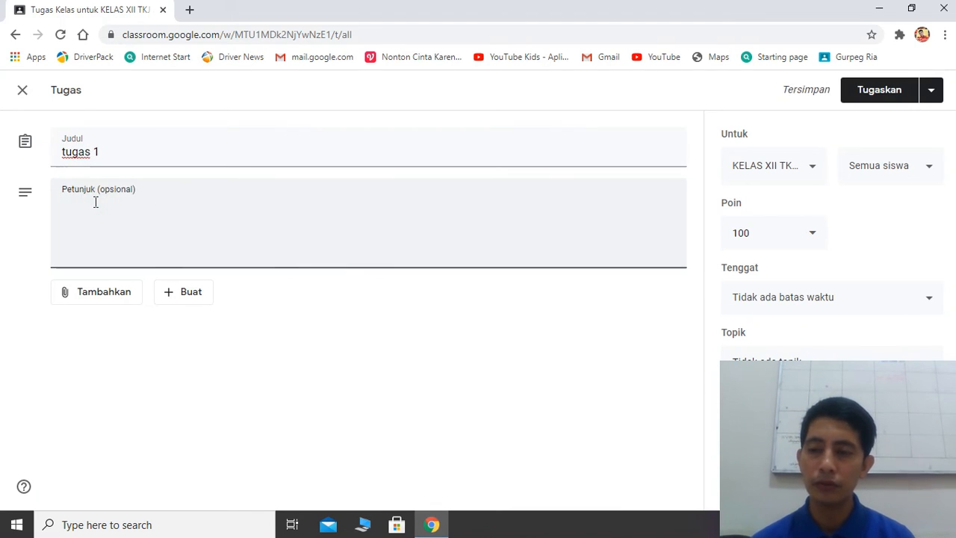
pyautogui.write('s')
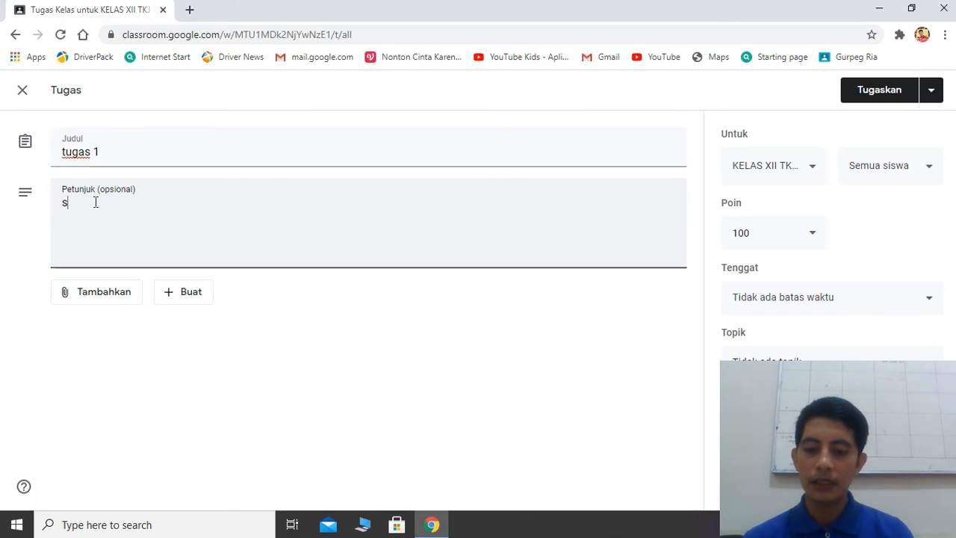
pyautogui.write('ilakan d')
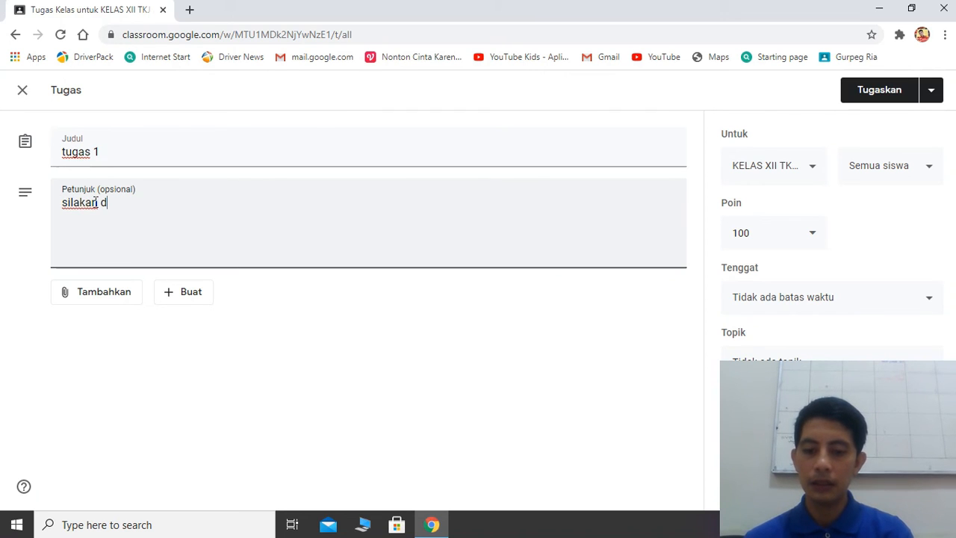
pyautogui.write('i kerjakan d')
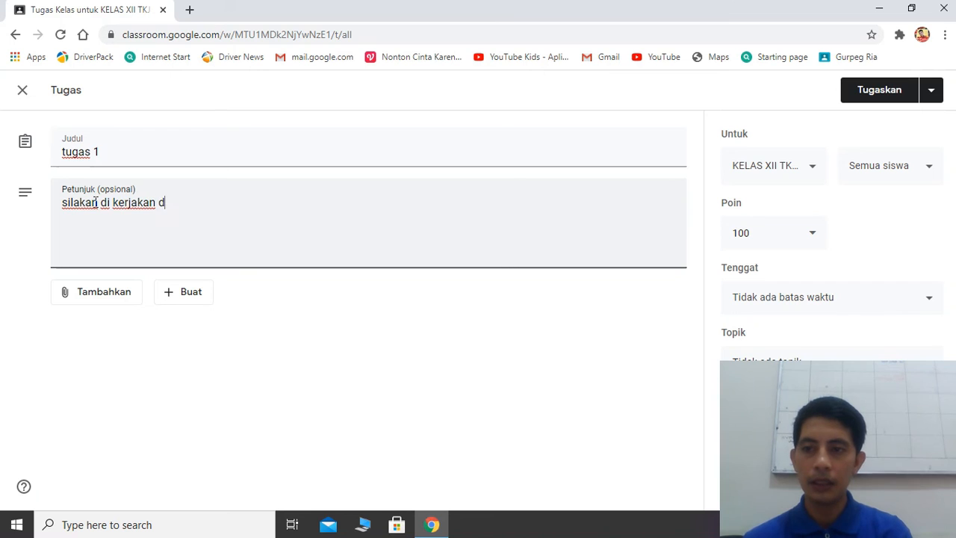
pyautogui.write('an diki')
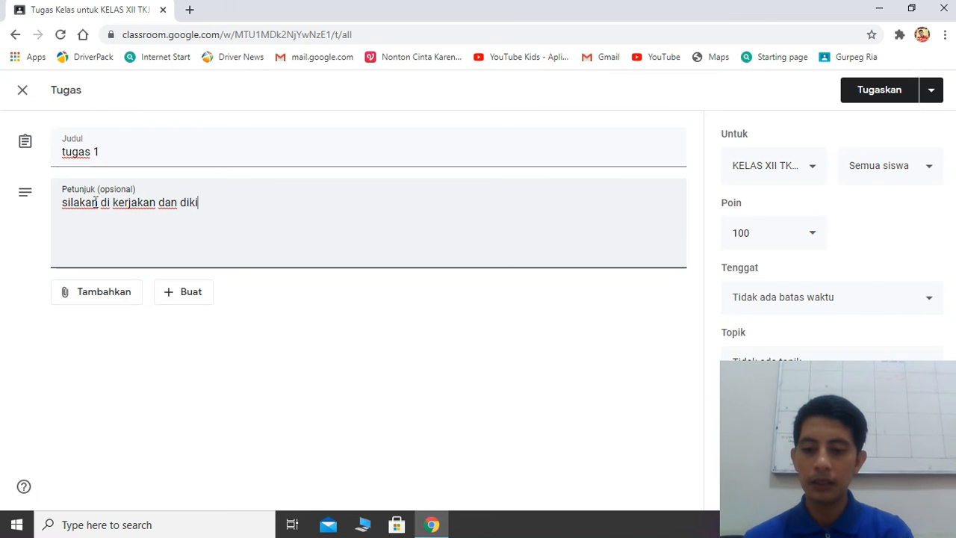
pyautogui.write('rim kembali pada')
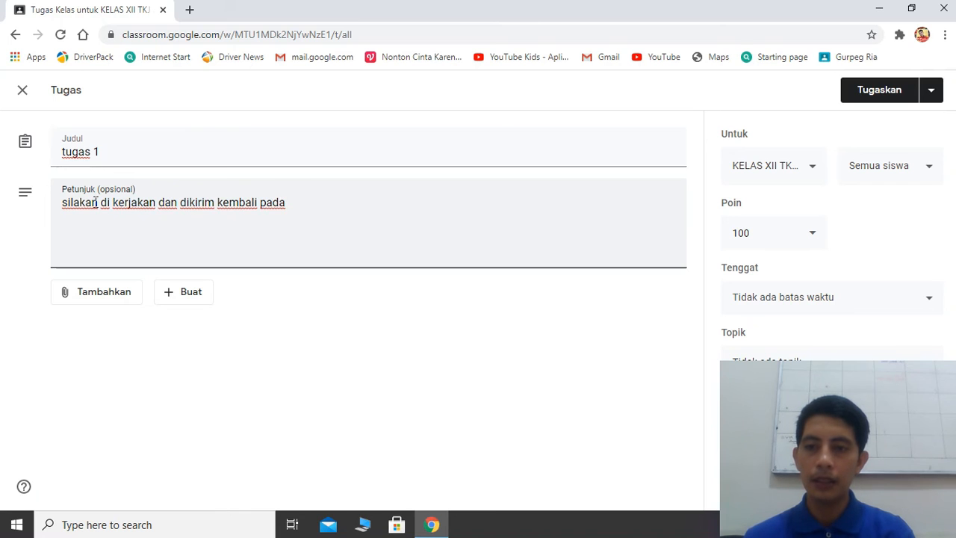
pyautogui.write(' kelas ini')
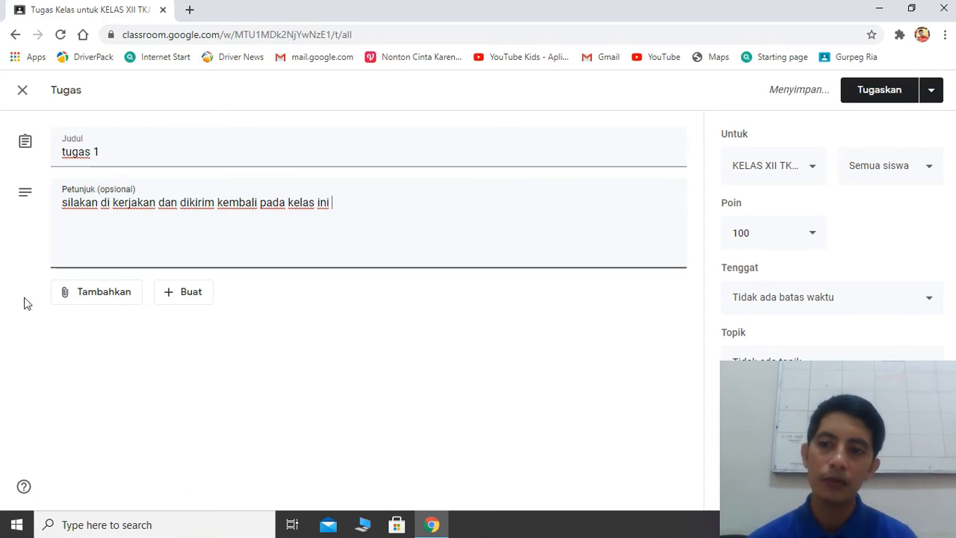
# Step: Upload the Word file 3 from the computer's Documents folder as an attachment to the assignment
pyautogui.click(82, 305)
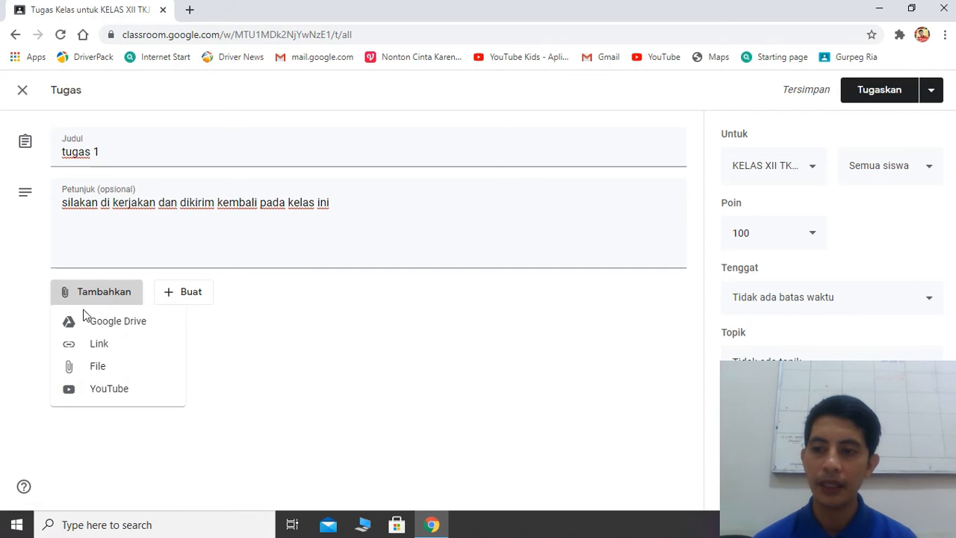
pyautogui.click(97, 368)
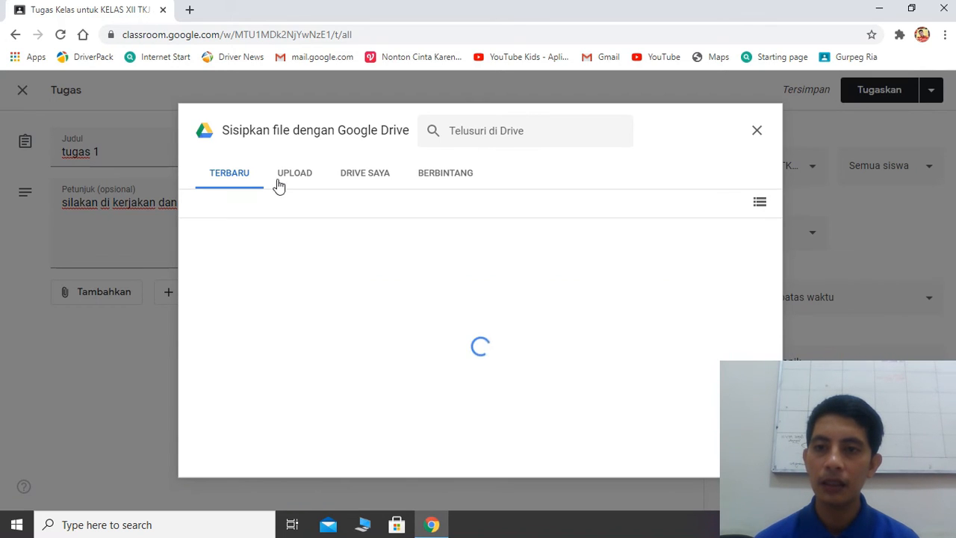
pyautogui.click(282, 181)
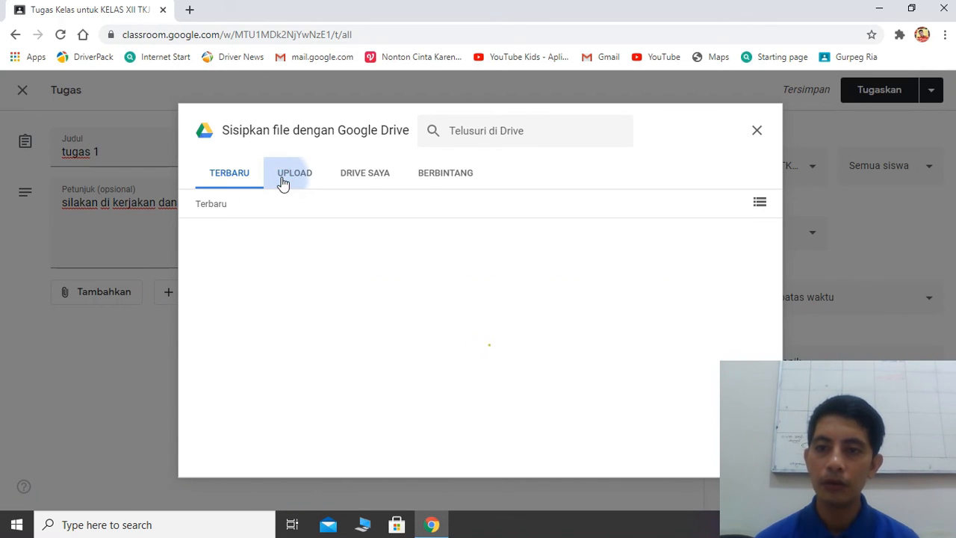
pyautogui.click(469, 378)
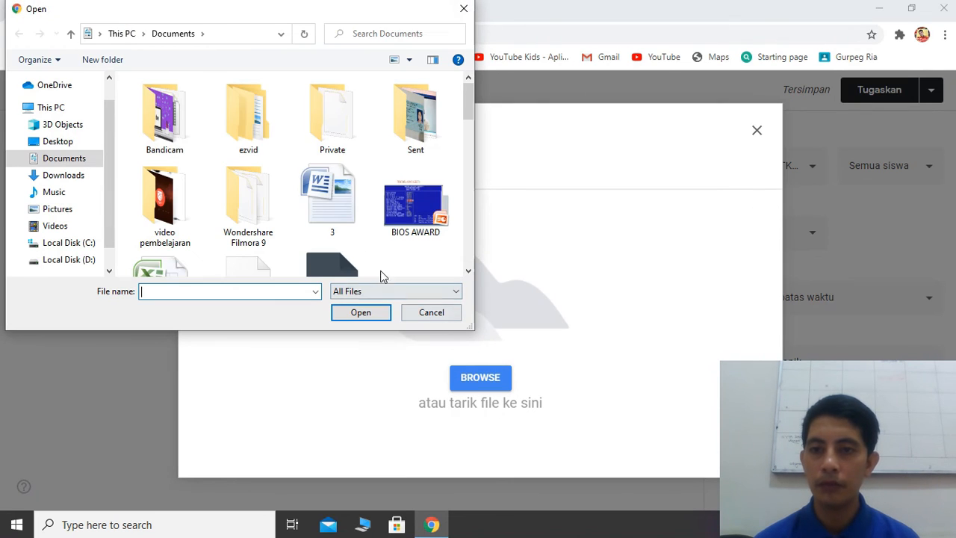
pyautogui.click(332, 215)
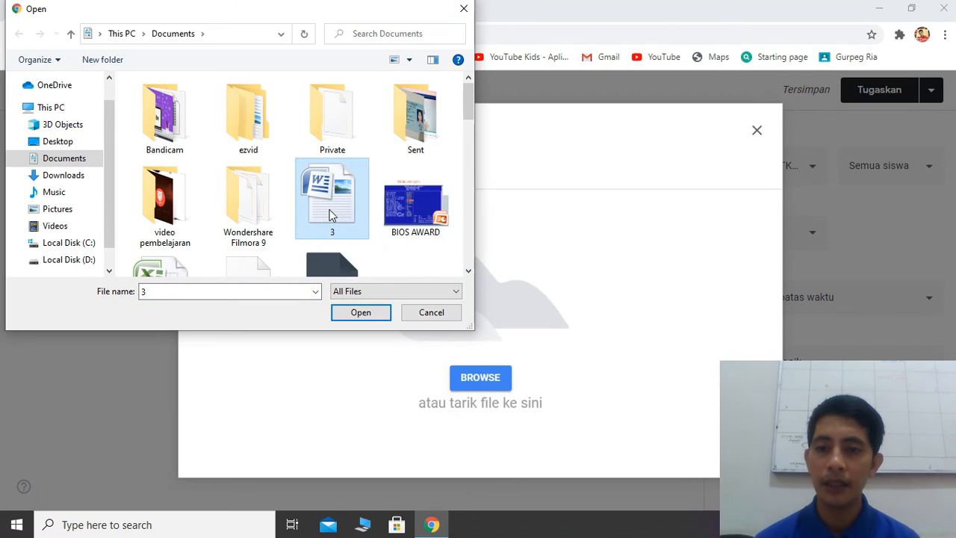
pyautogui.click(361, 312)
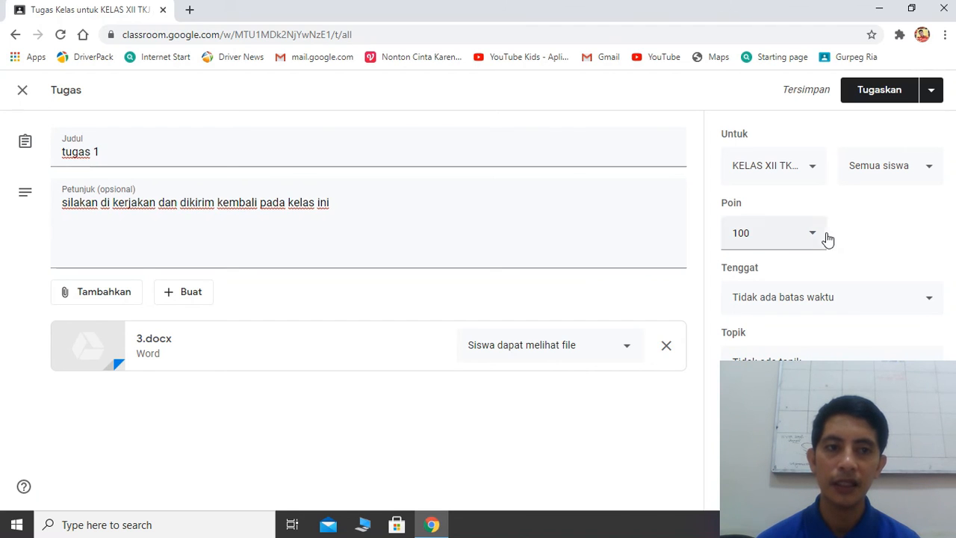
# Step: Set the assignment's due date to 12 Sep 2020 and assign it to all students
pyautogui.click(869, 300)
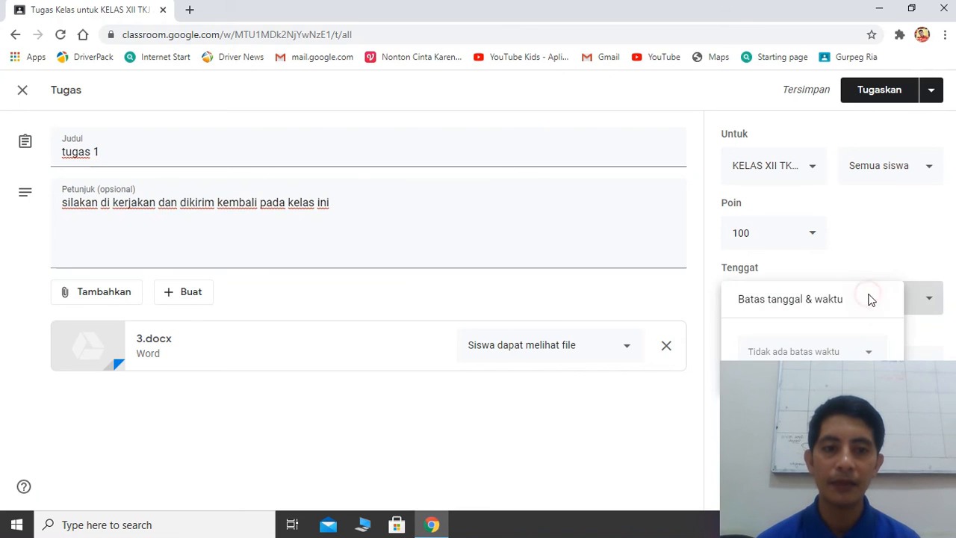
pyautogui.click(863, 343)
pyautogui.click(894, 358)
pyautogui.click(894, 352)
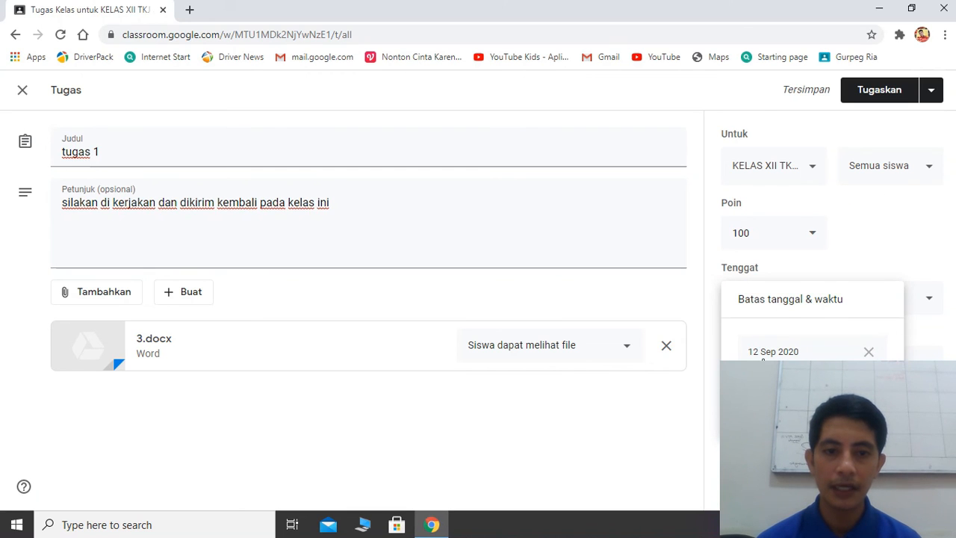
pyautogui.click(708, 403)
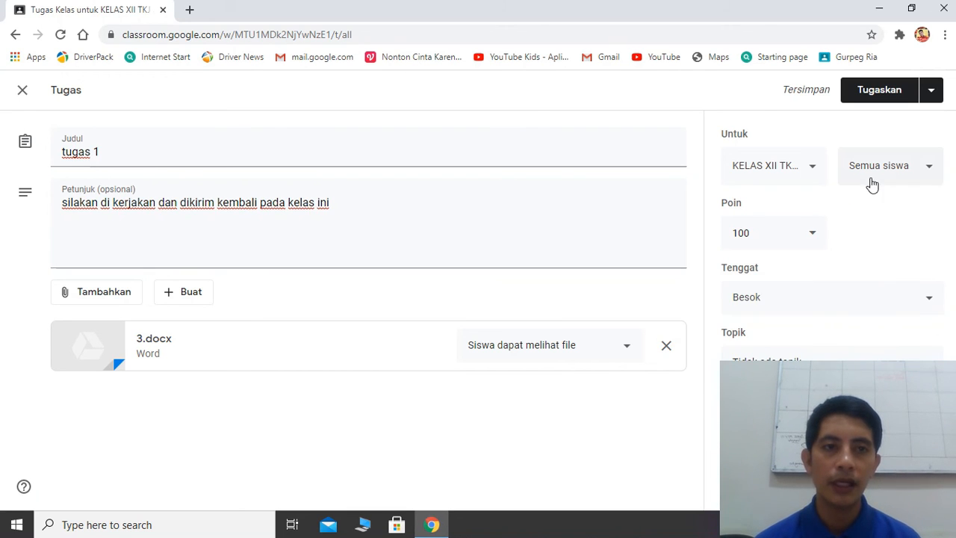
pyautogui.click(887, 90)
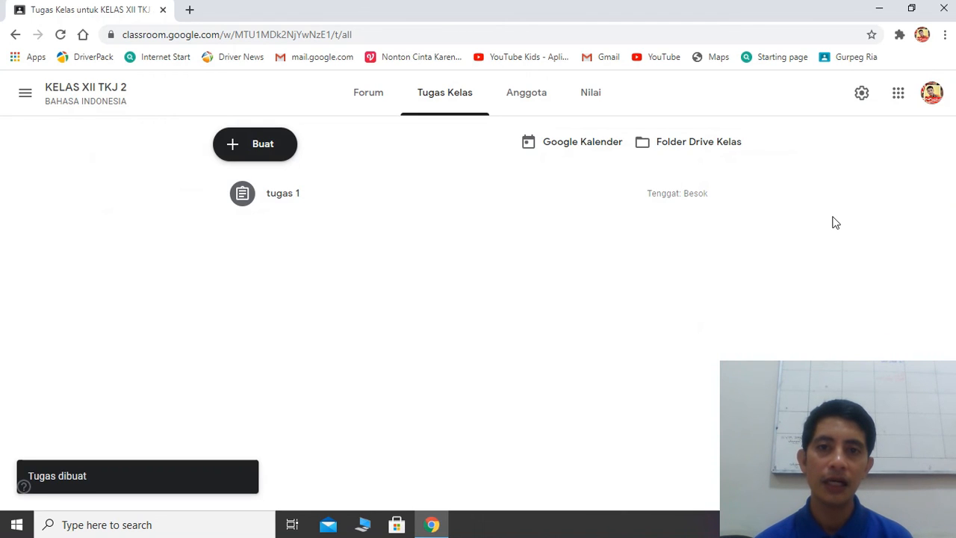
# Step: Examine the invitation forms for teachers and students without inviting anyone, and view the class's grades page (Nilai)
pyautogui.click(540, 99)
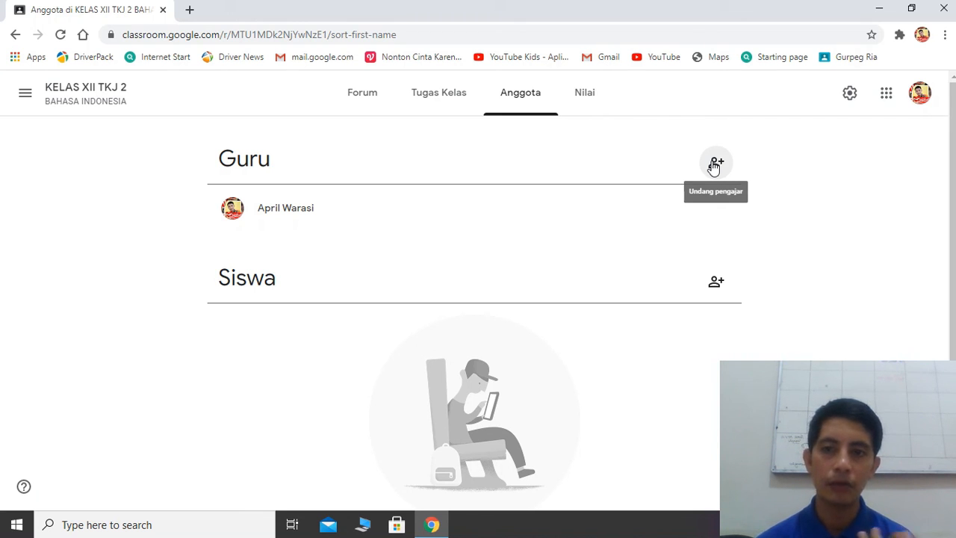
pyautogui.click(715, 164)
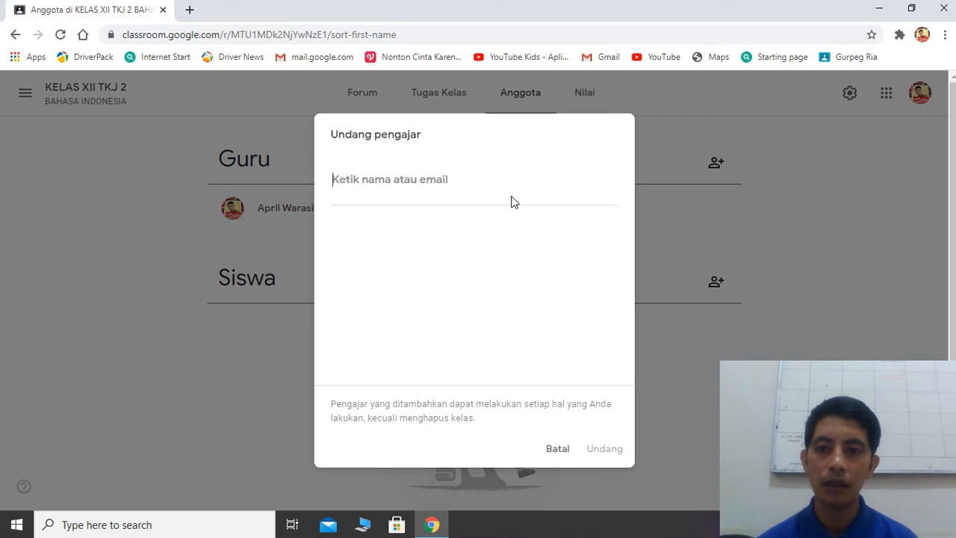
pyautogui.click(560, 459)
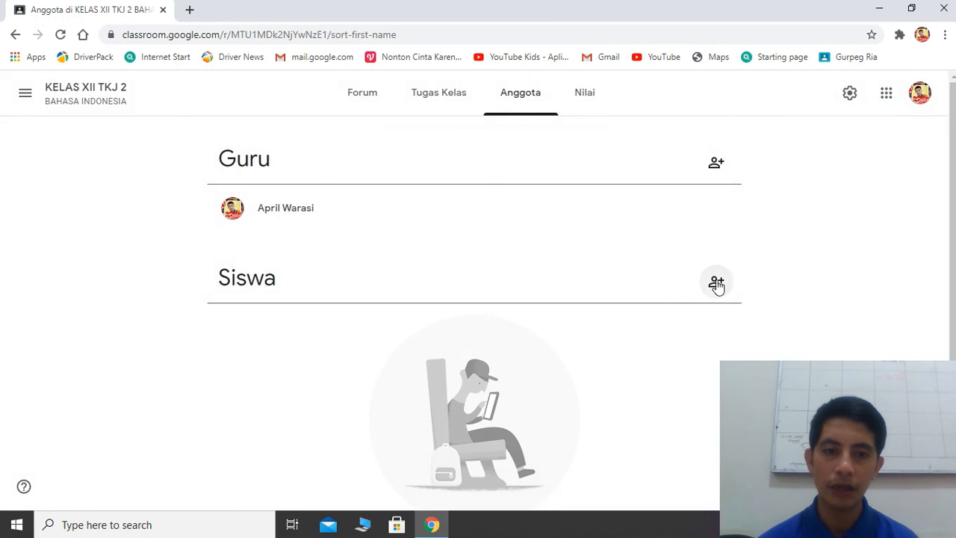
pyautogui.click(716, 281)
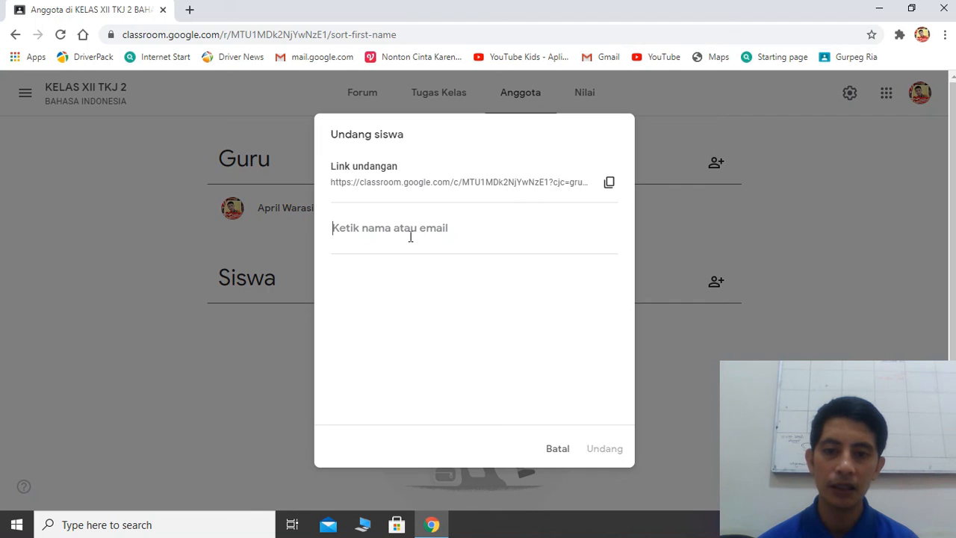
pyautogui.click(782, 280)
pyautogui.click(587, 110)
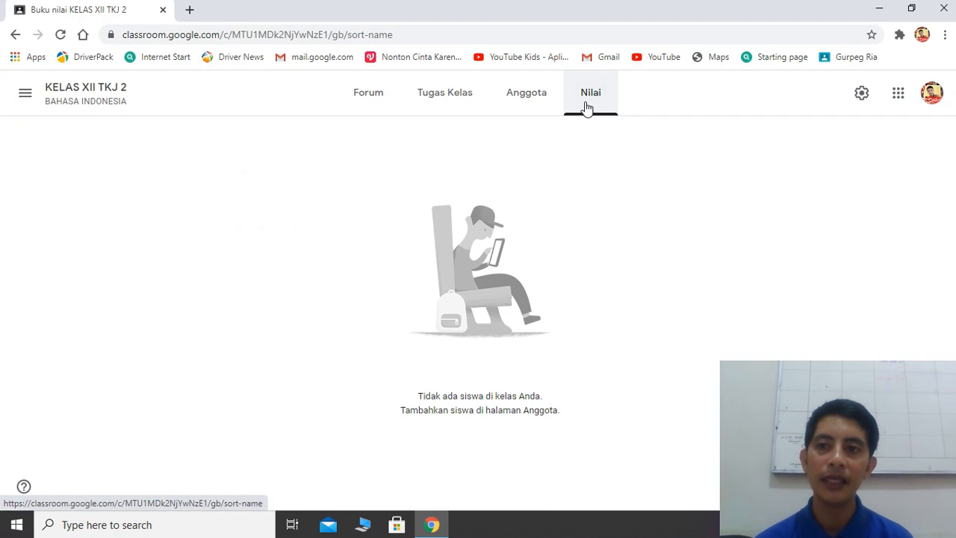